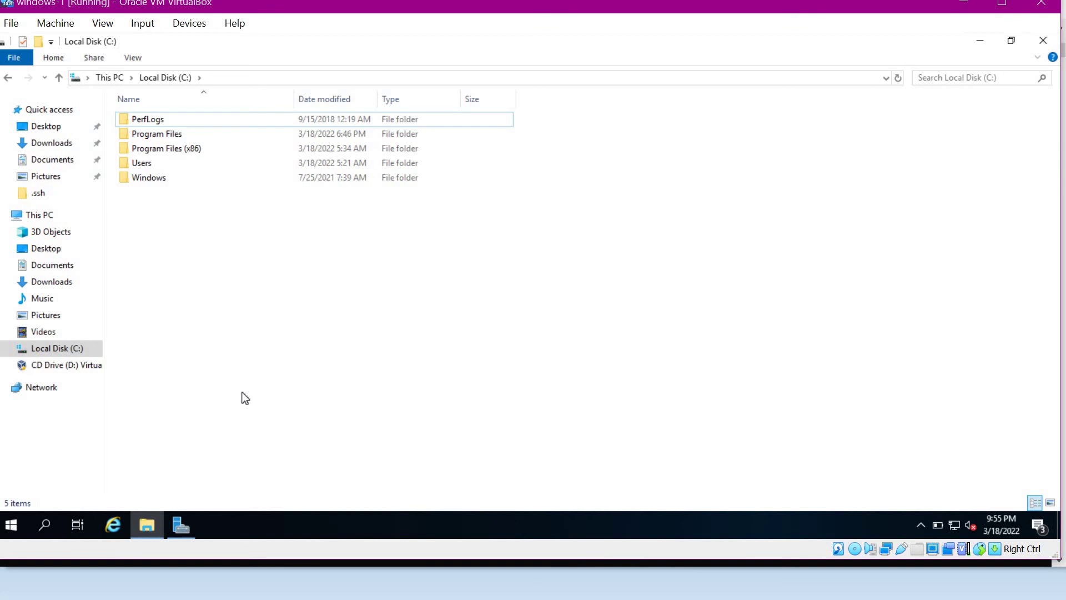
- Create a new folder named jenkins-agent on the C: drive and open it
right_click(202, 266)
mouse_move(289, 445)
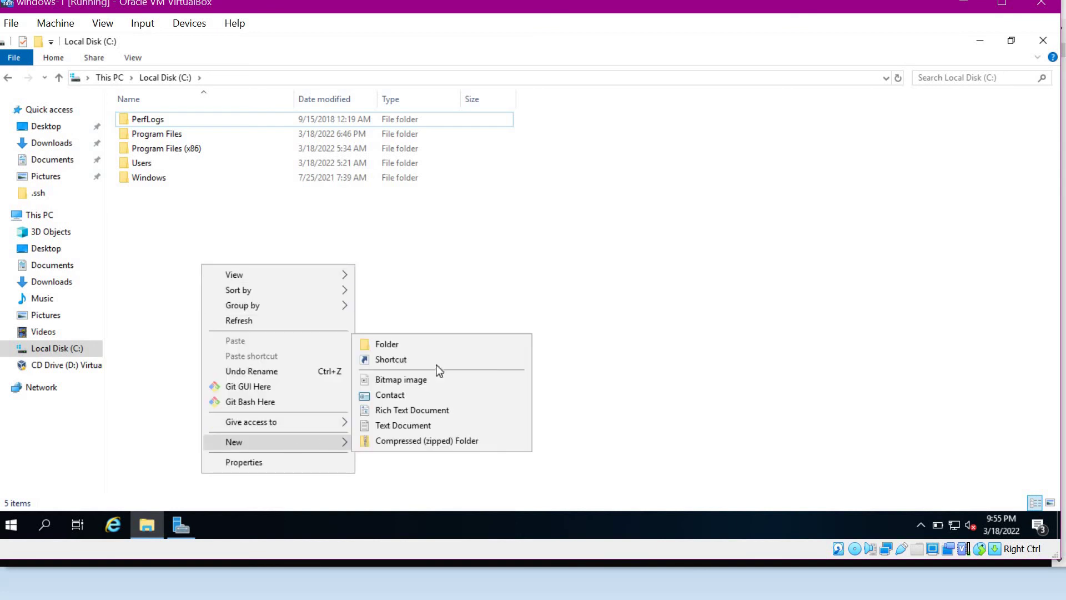
left_click(420, 343)
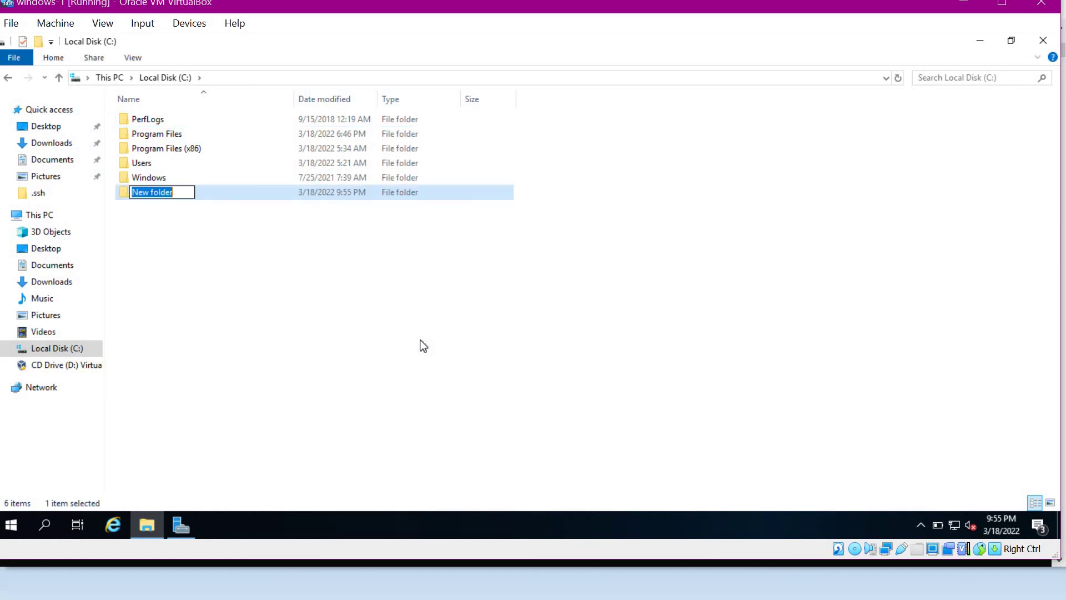
type("jenkins-")
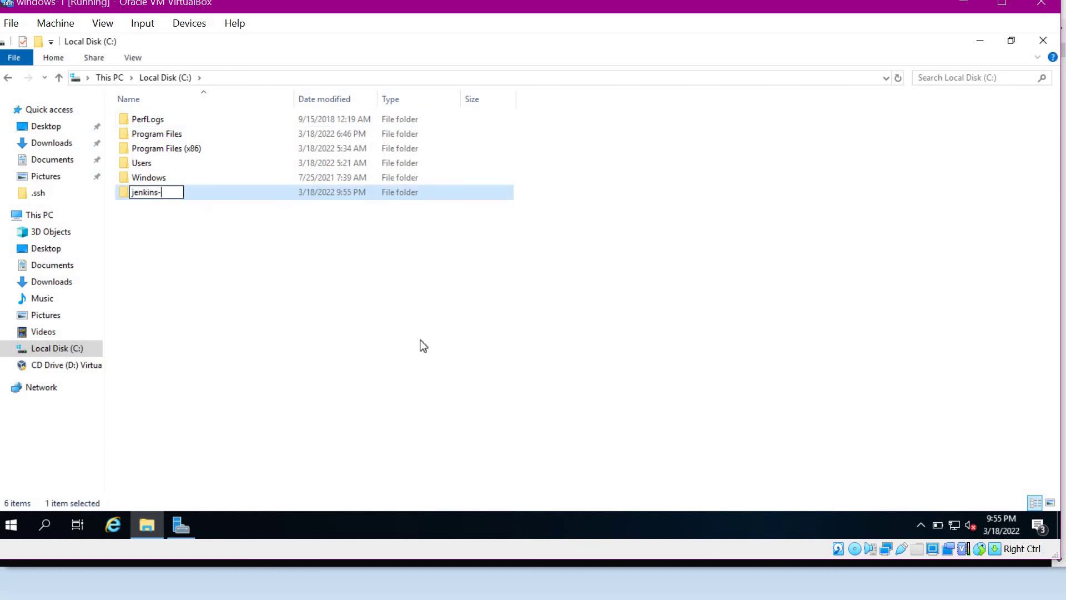
type("agent")
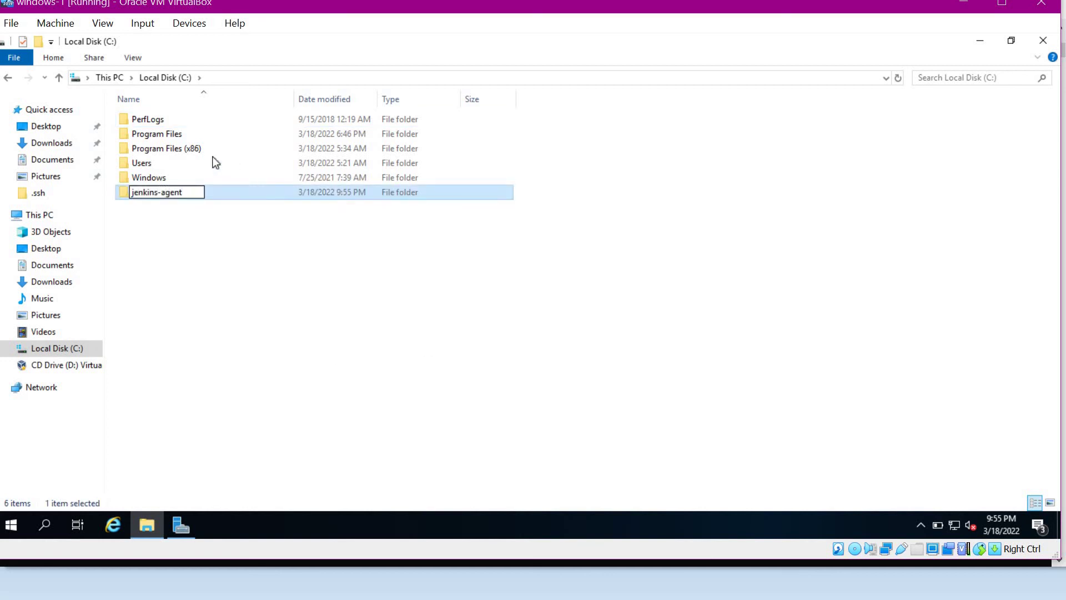
left_click(264, 336)
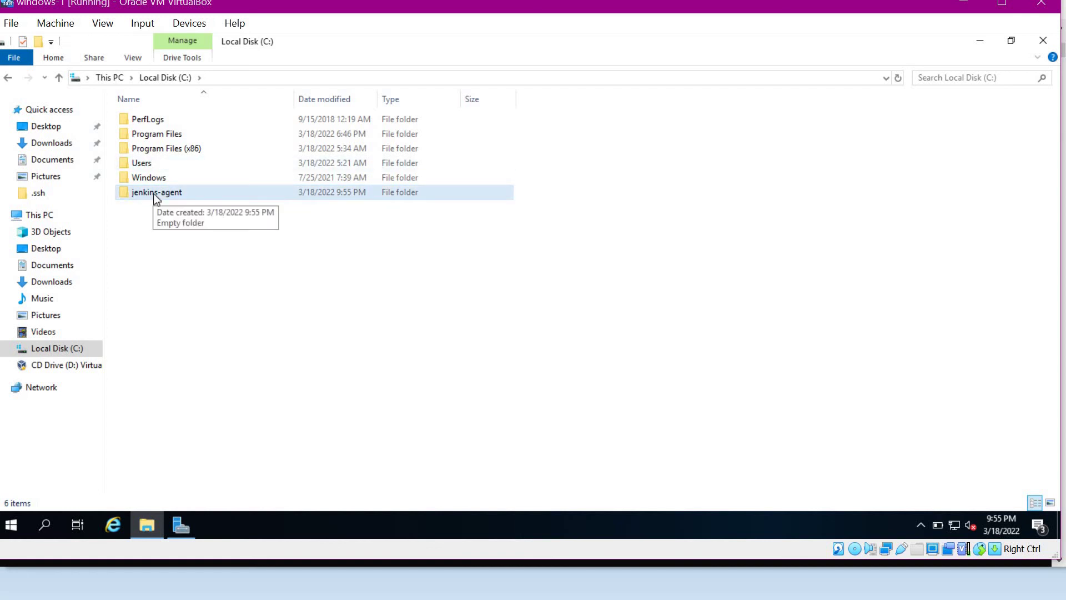
double_click(154, 193)
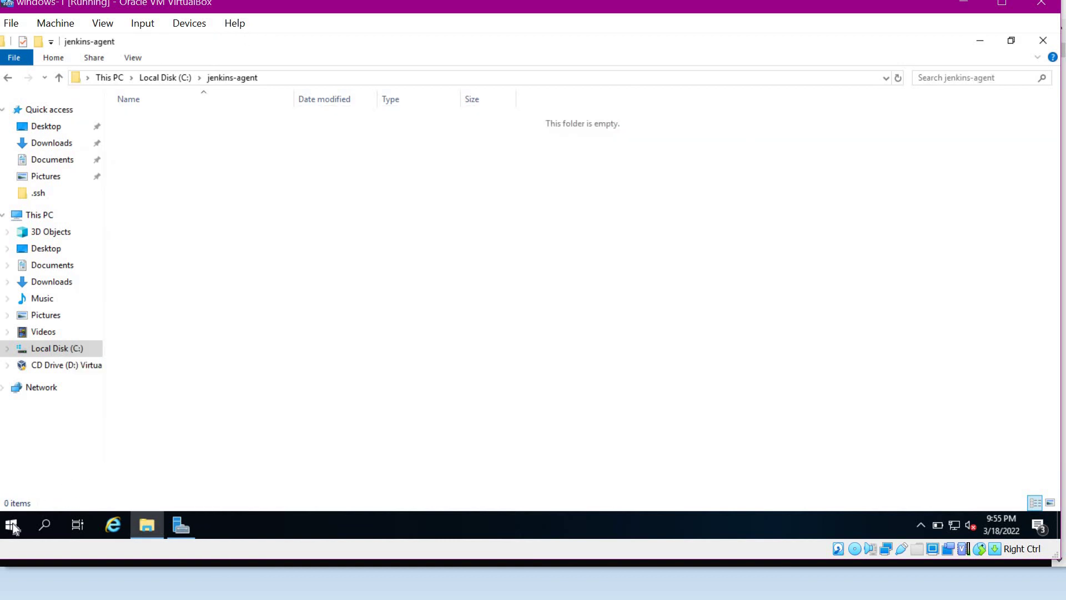
- In Command Prompt, run java -version to confirm OpenJDK 11.0.14.1 is installed
left_click(11, 525)
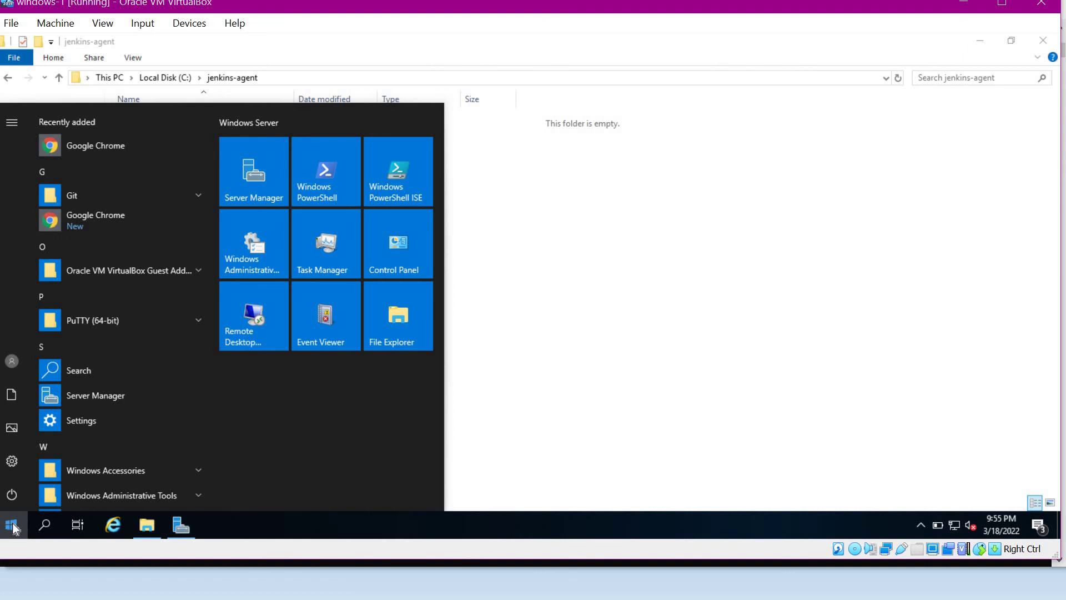
type("cmd")
key("Return")
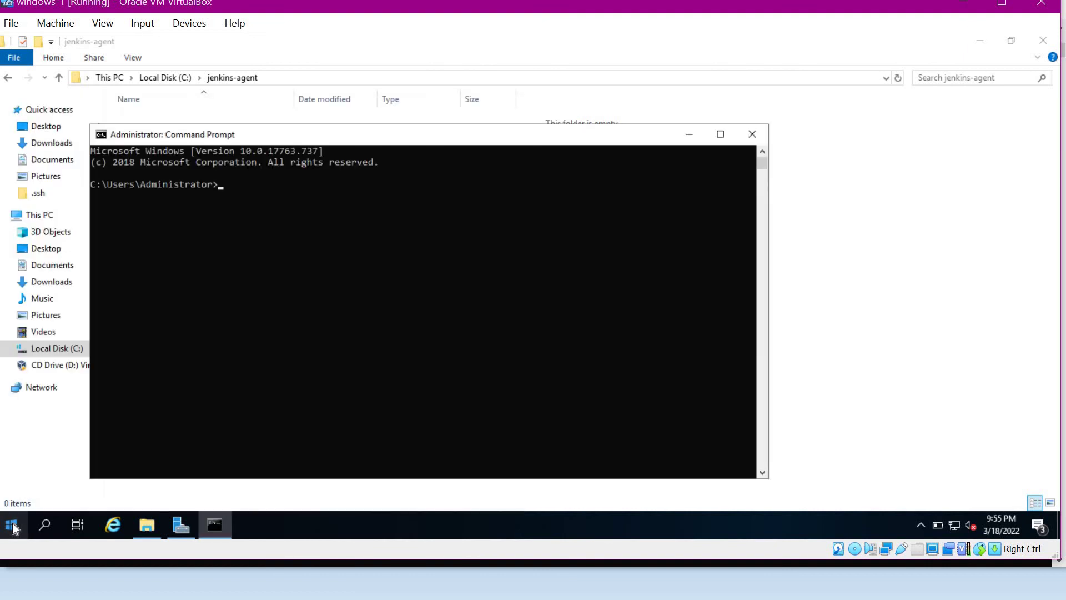
type("java -version")
key("Return")
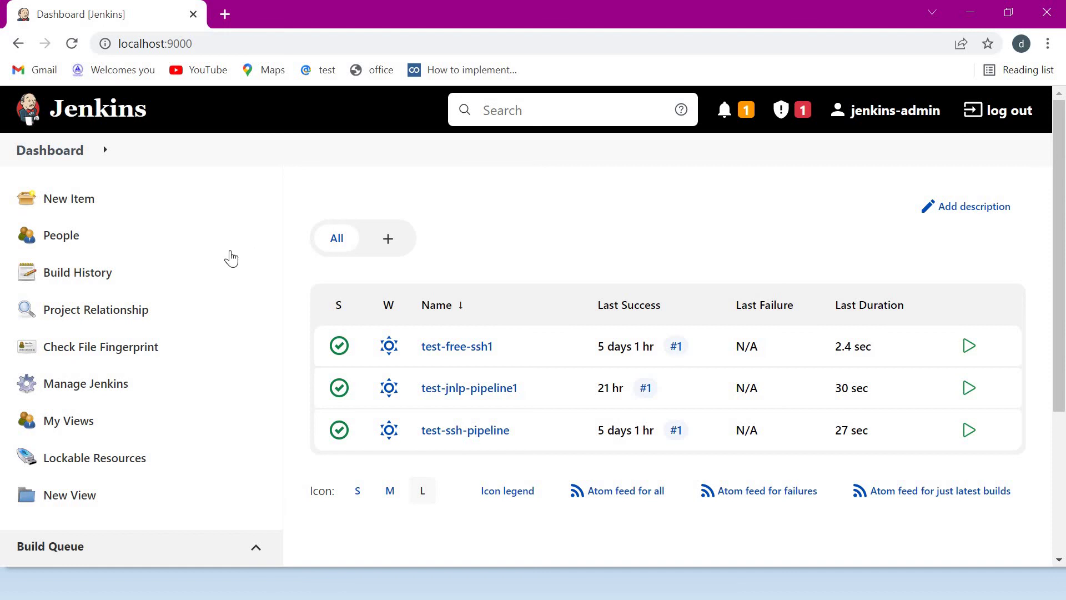
- From Manage Nodes and Clouds, start a new Permanent Agent node named testnode-windows
left_click(115, 383)
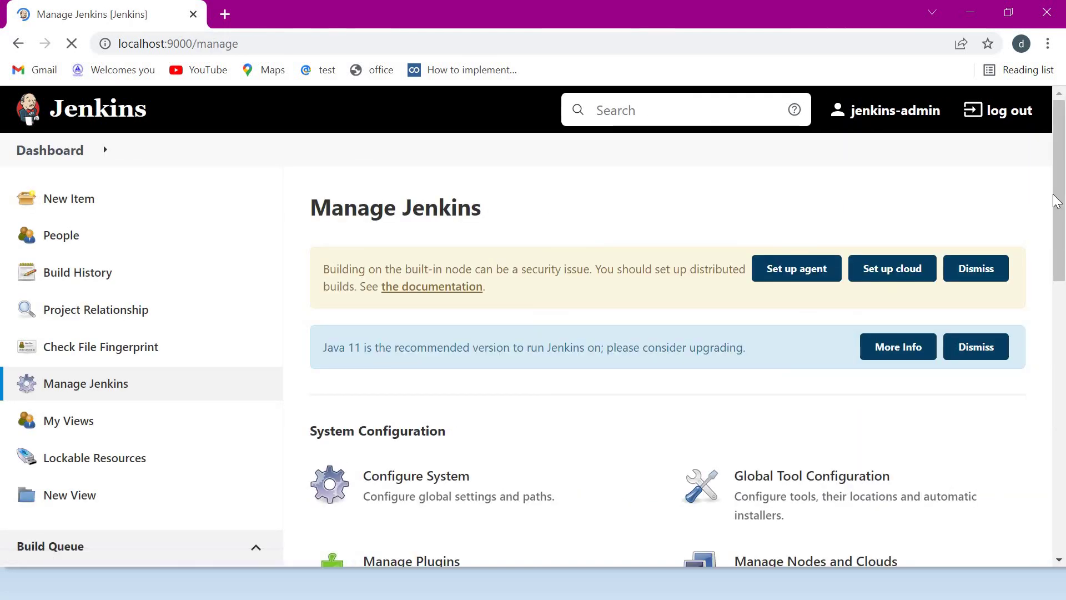
left_click_drag(1055, 199, 1055, 292)
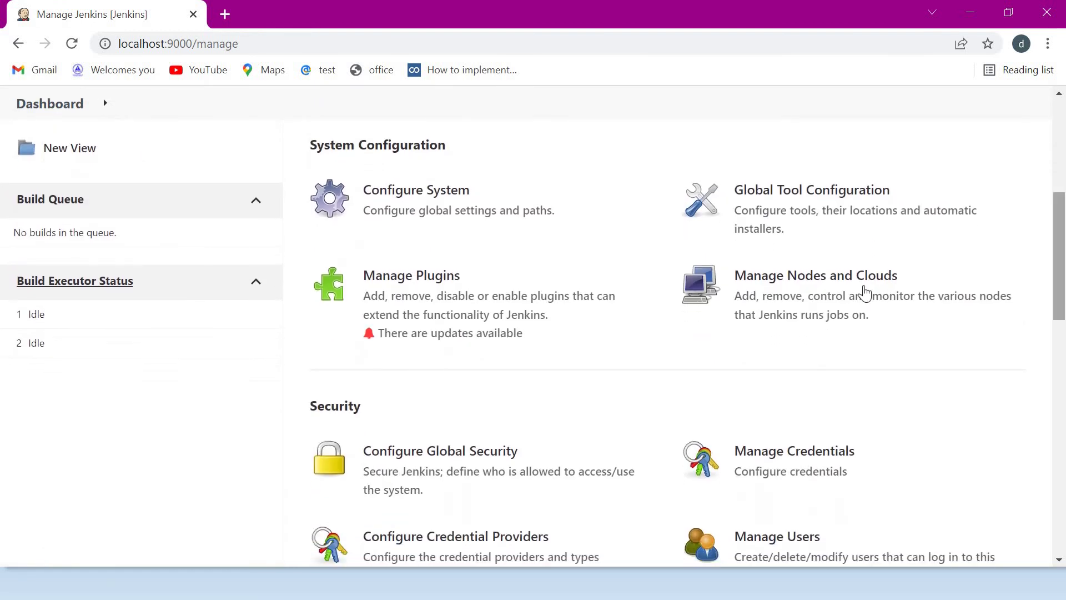
left_click(791, 273)
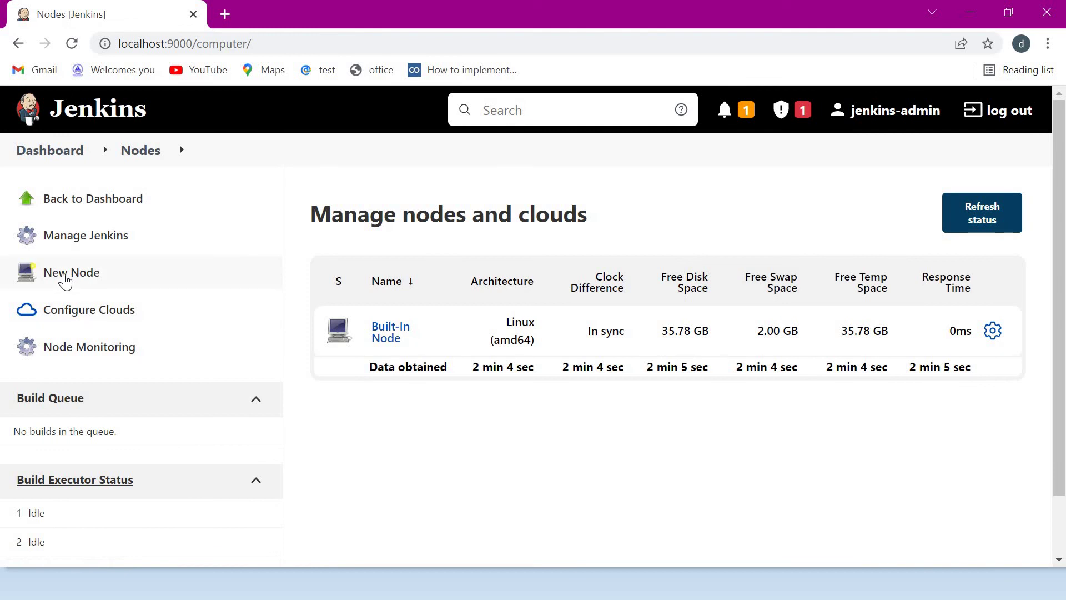
left_click(65, 281)
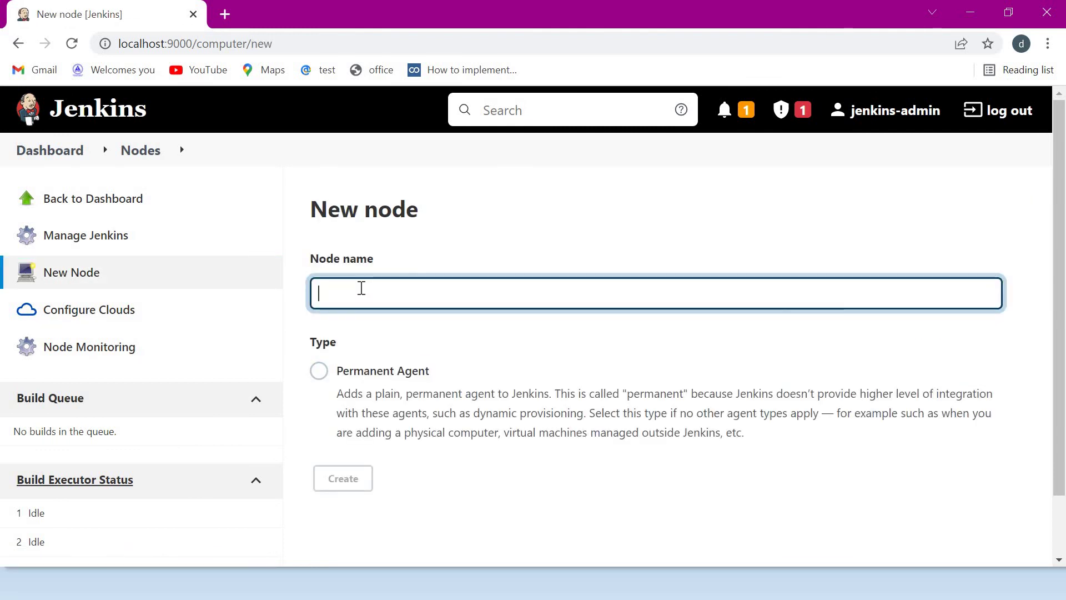
type("test")
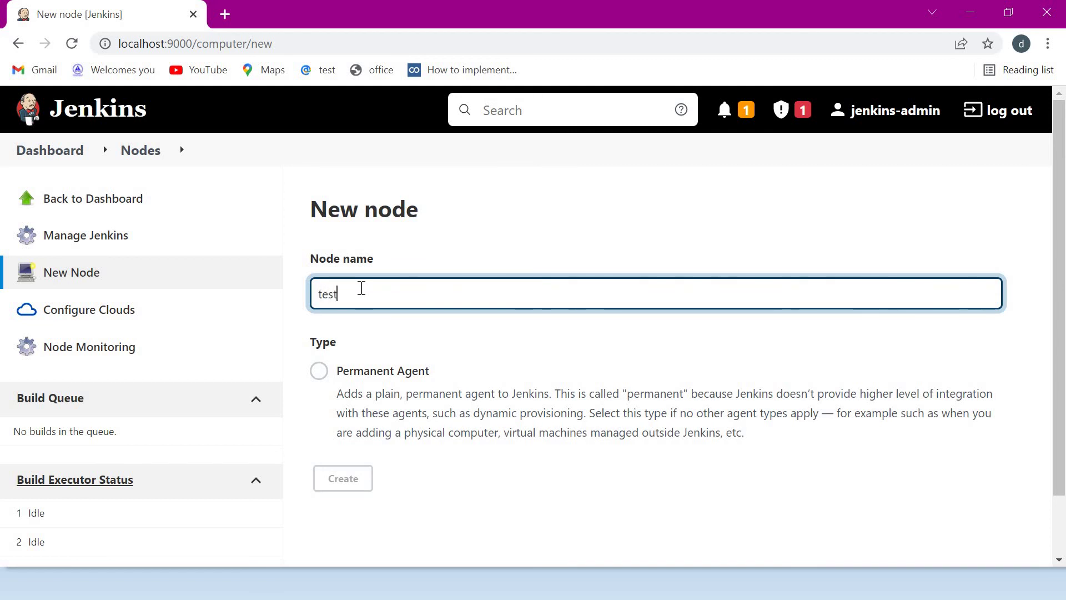
type("node-windows")
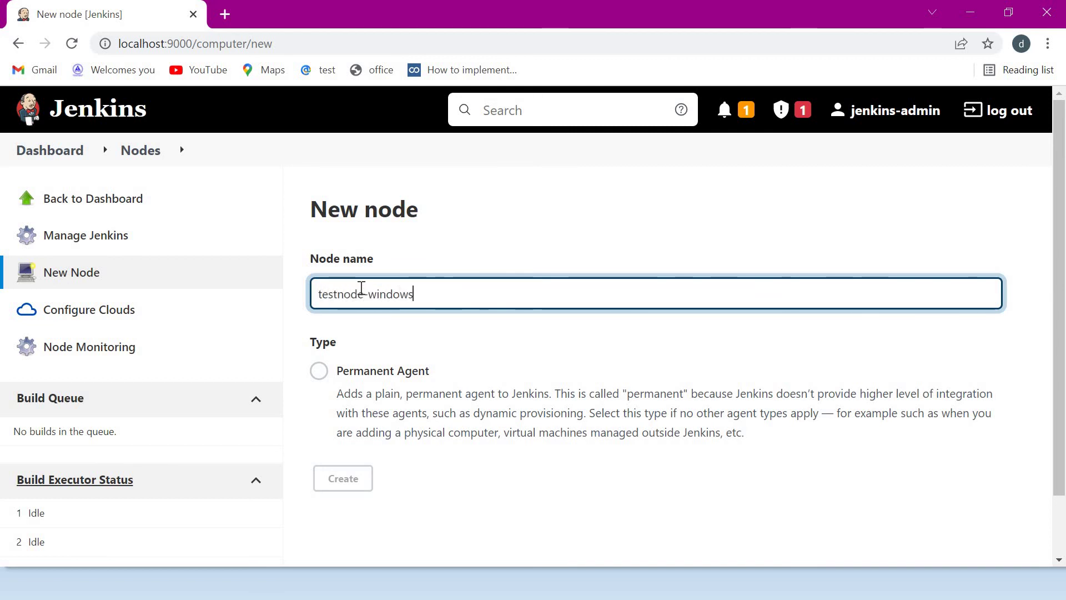
left_click(318, 372)
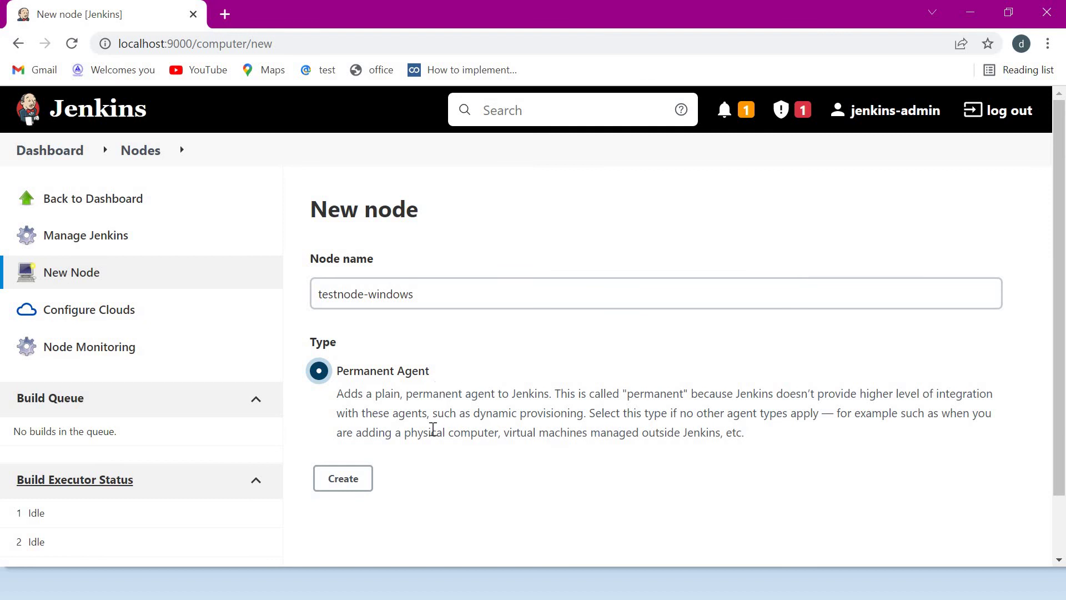
- Create the node with description 'windows agent', remote root C:\jenkins-agent and label windows
left_click(341, 476)
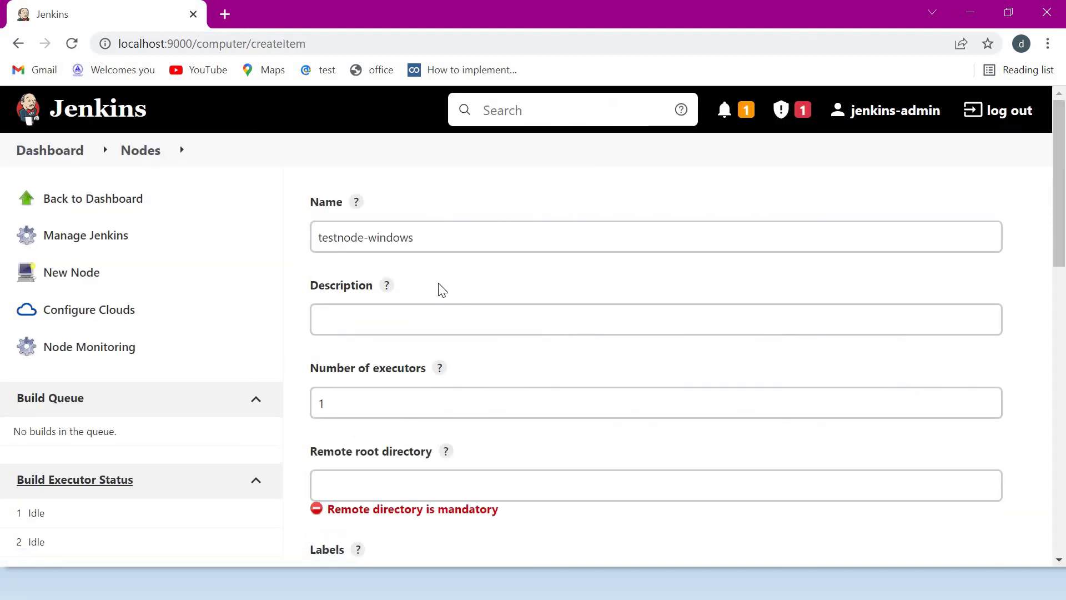
left_click(367, 324)
type("windows")
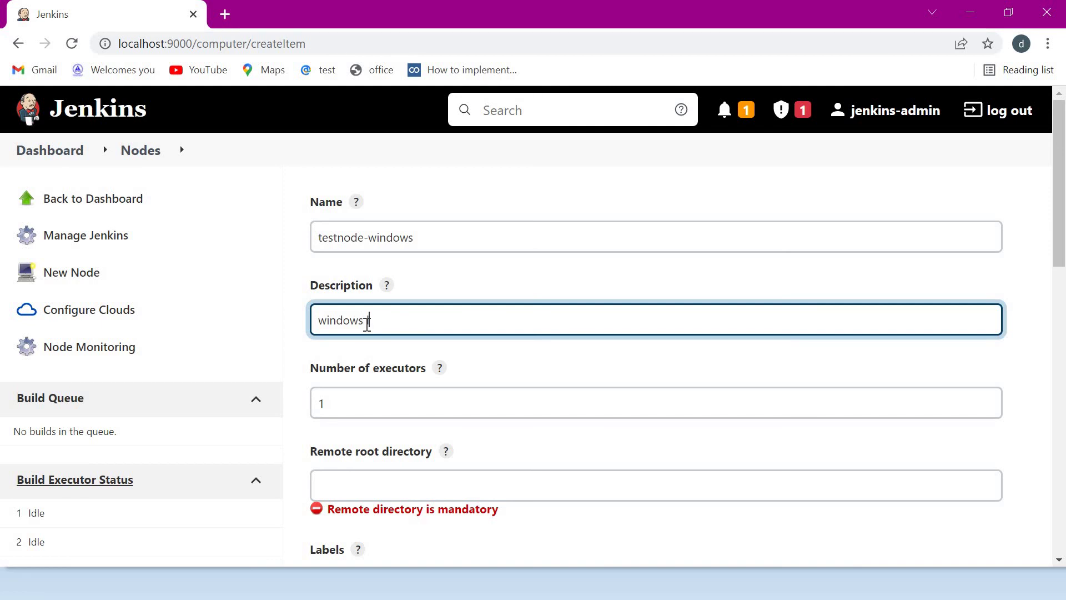
type(" agent")
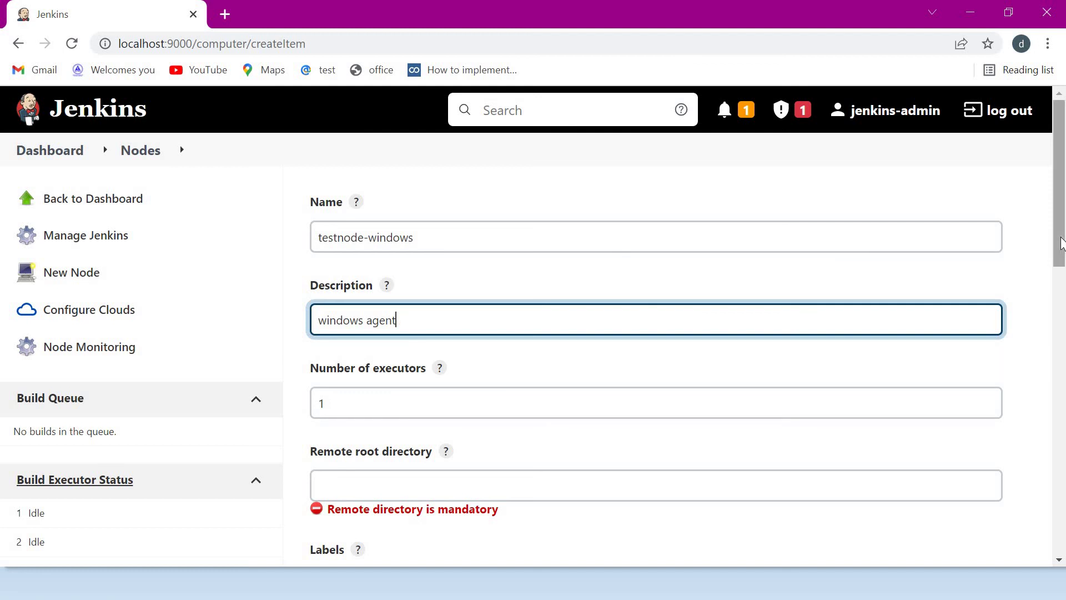
scroll(1062, 243, "down", 3)
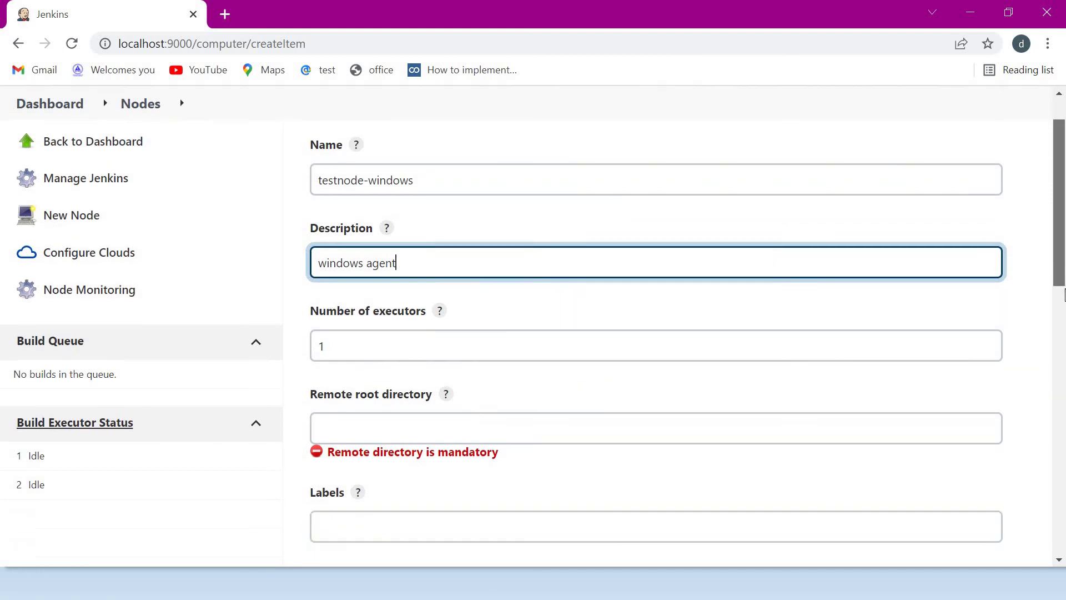
left_click(441, 337)
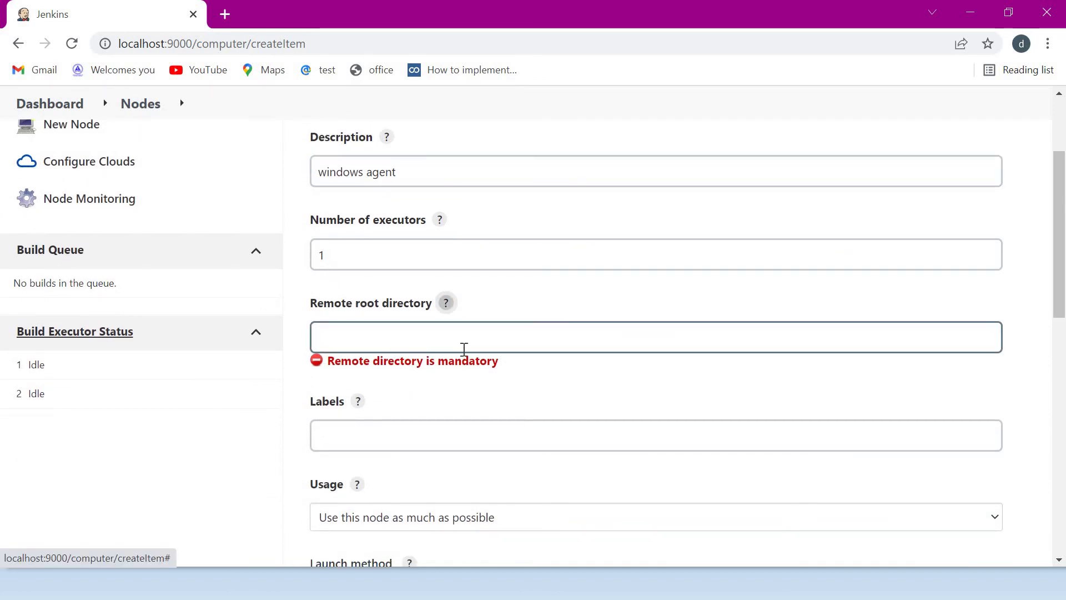
left_click(389, 341)
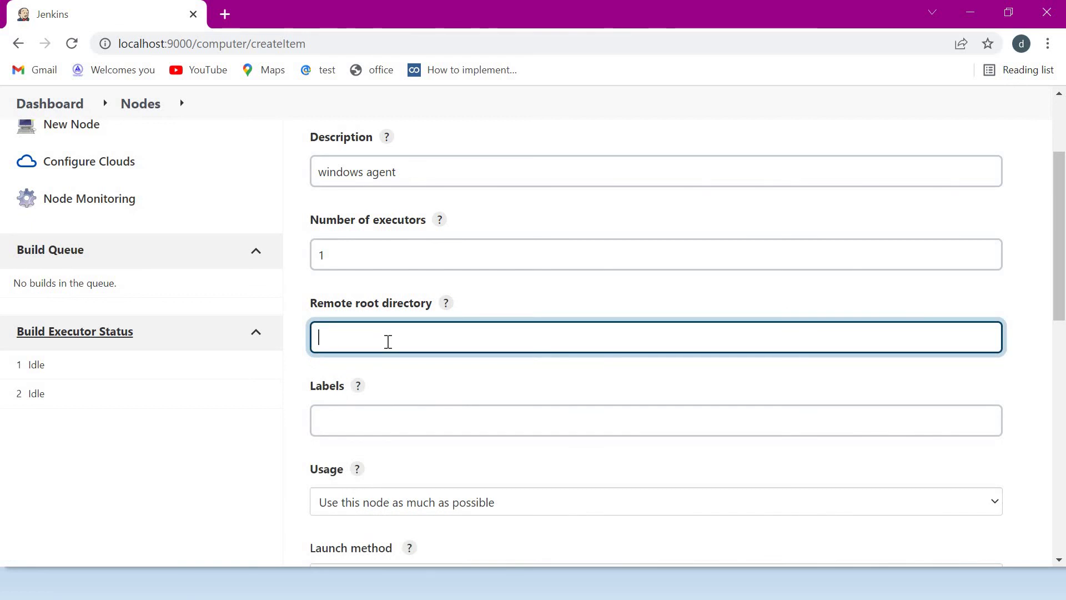
type("C:\\jenkins")
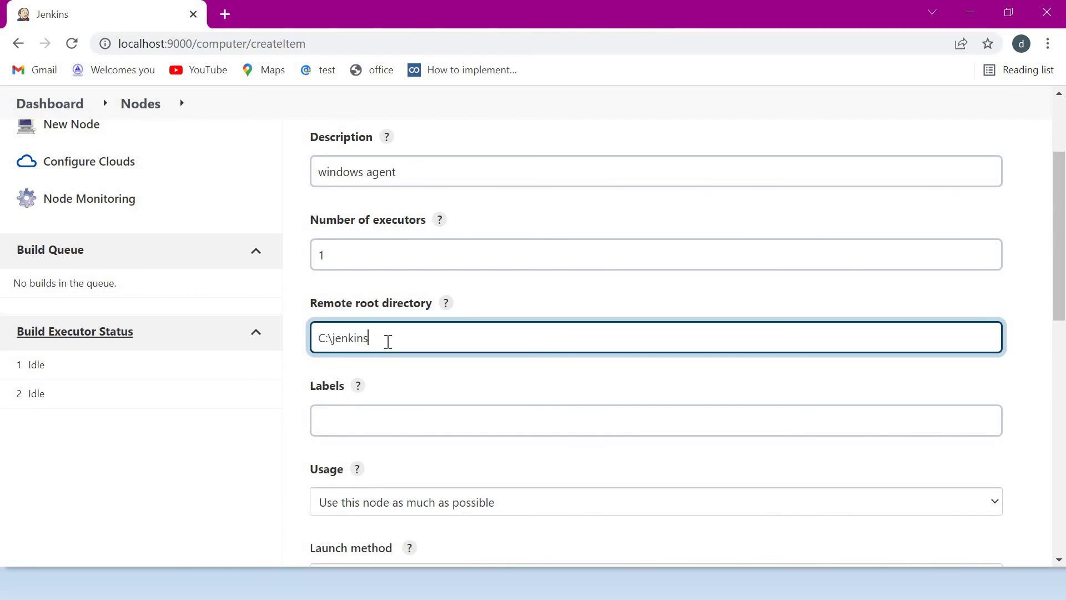
type("-agent")
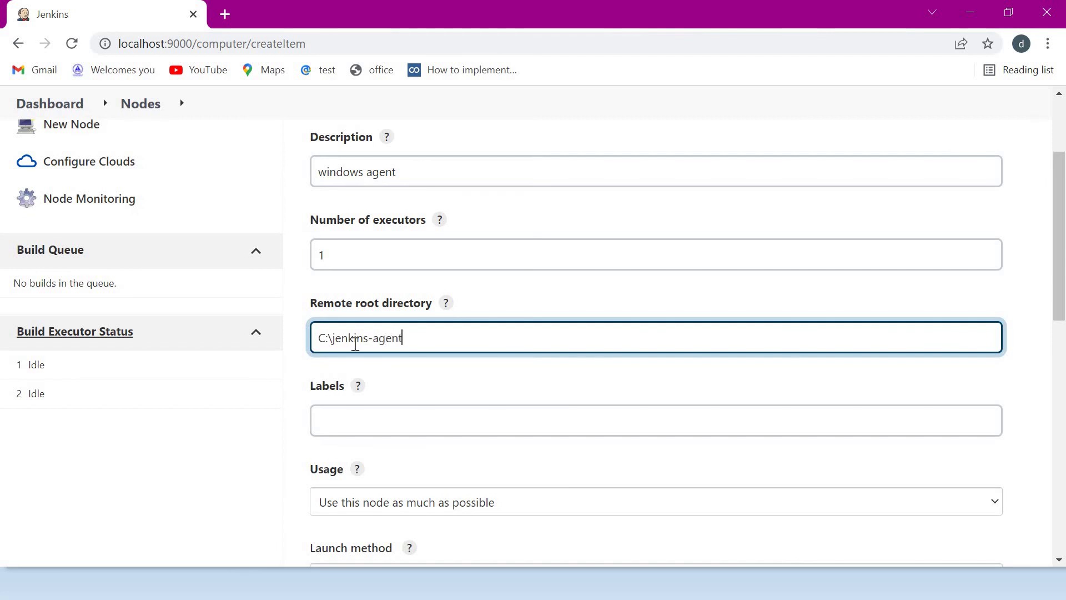
left_click(424, 436)
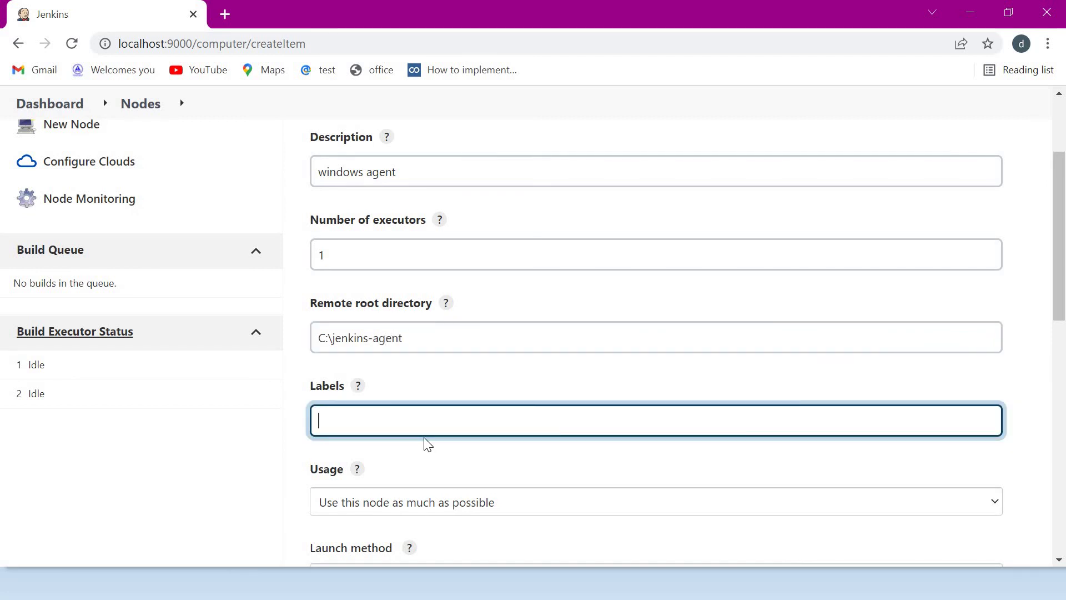
type("windows")
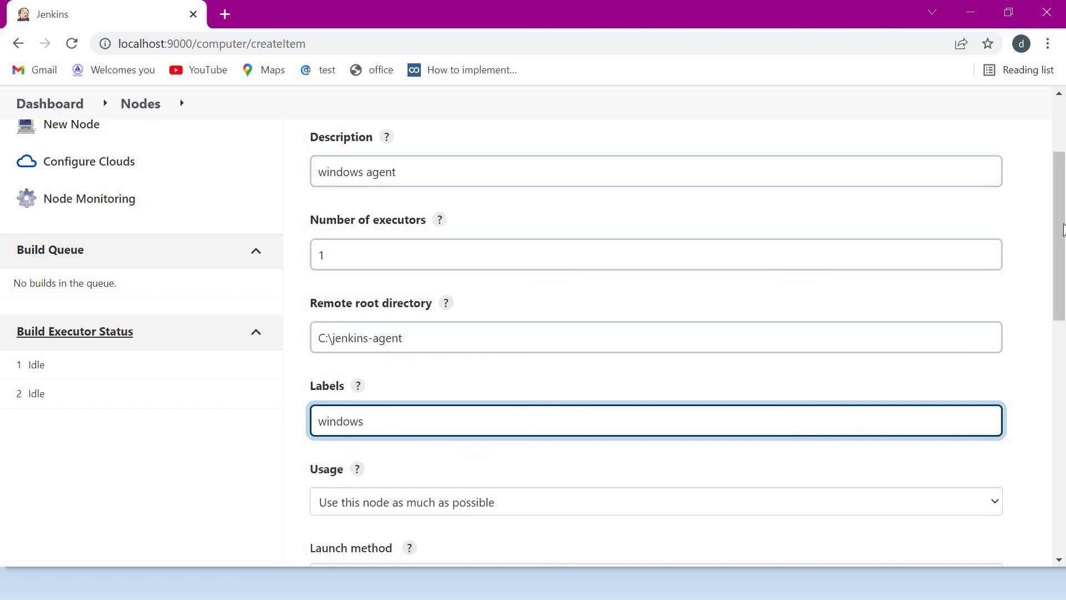
- Limit usage to jobs matching this node's label and keep launching by connecting to the controller
scroll(389, 361, "down", 4)
left_click(269, 298)
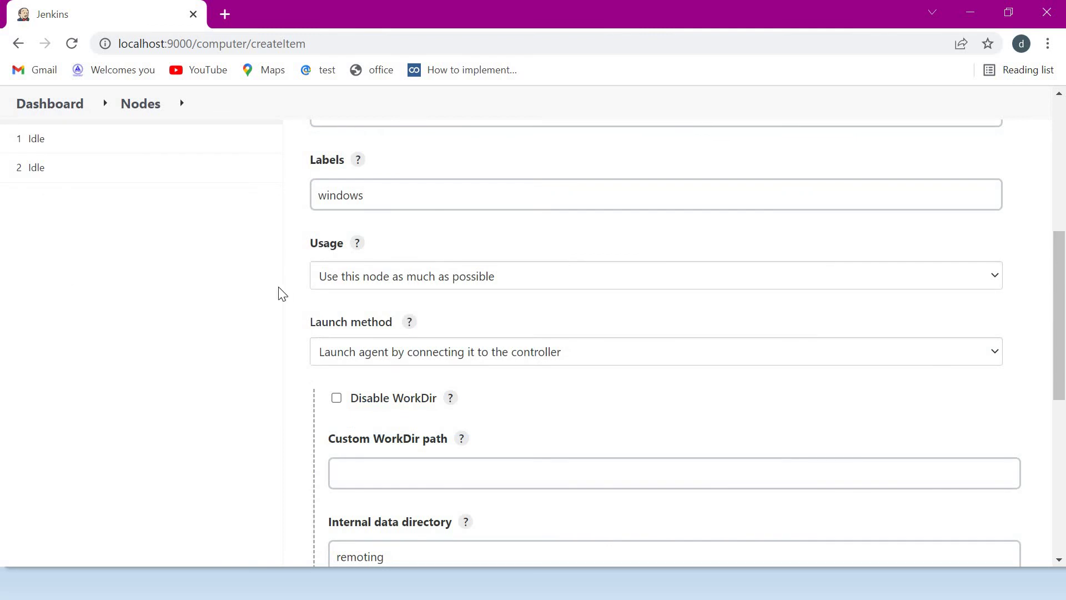
left_click(401, 280)
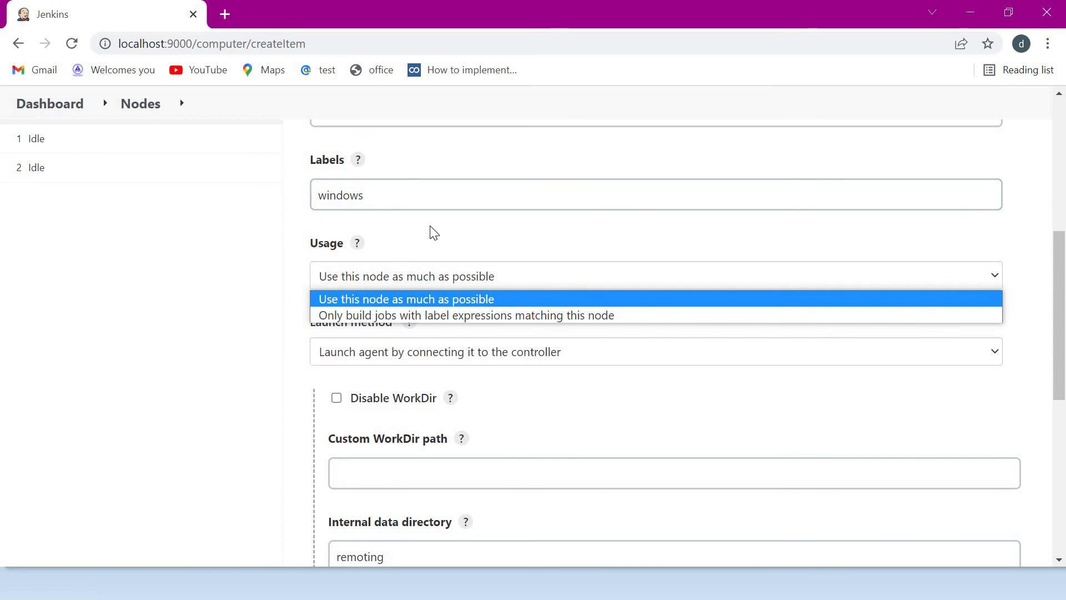
left_click(579, 315)
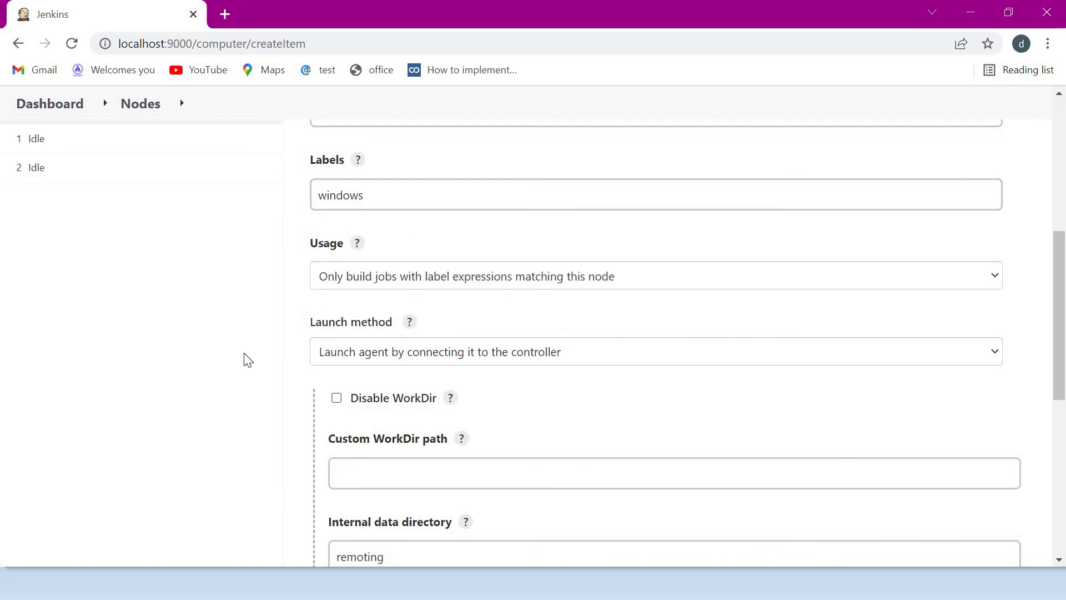
left_click(451, 355)
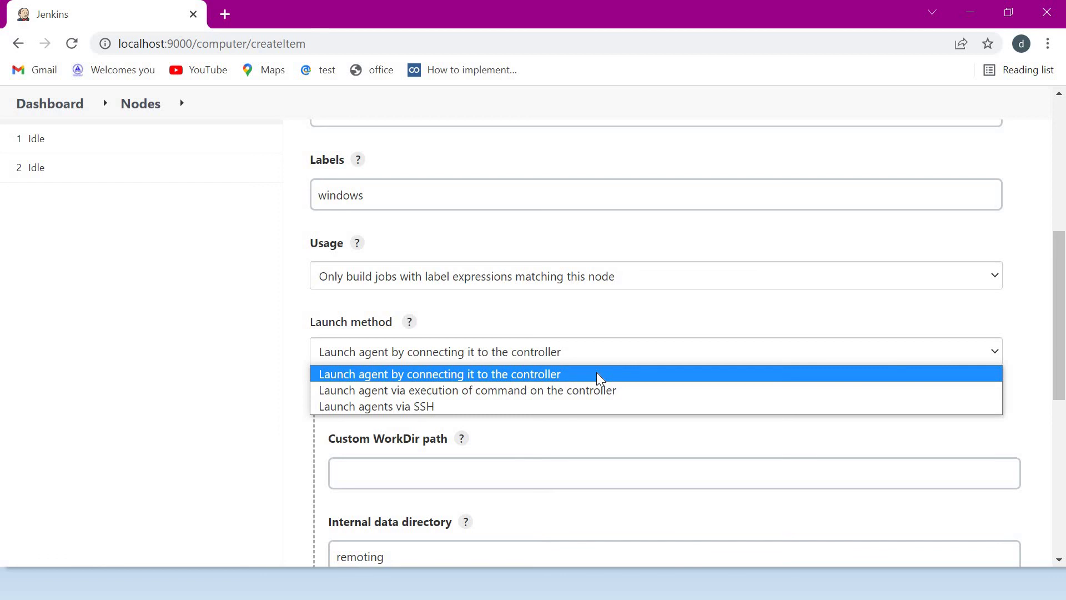
left_click(510, 374)
- Review the empty Custom WorkDir path and Internal data directory settings
scroll(461, 333, "down", 3)
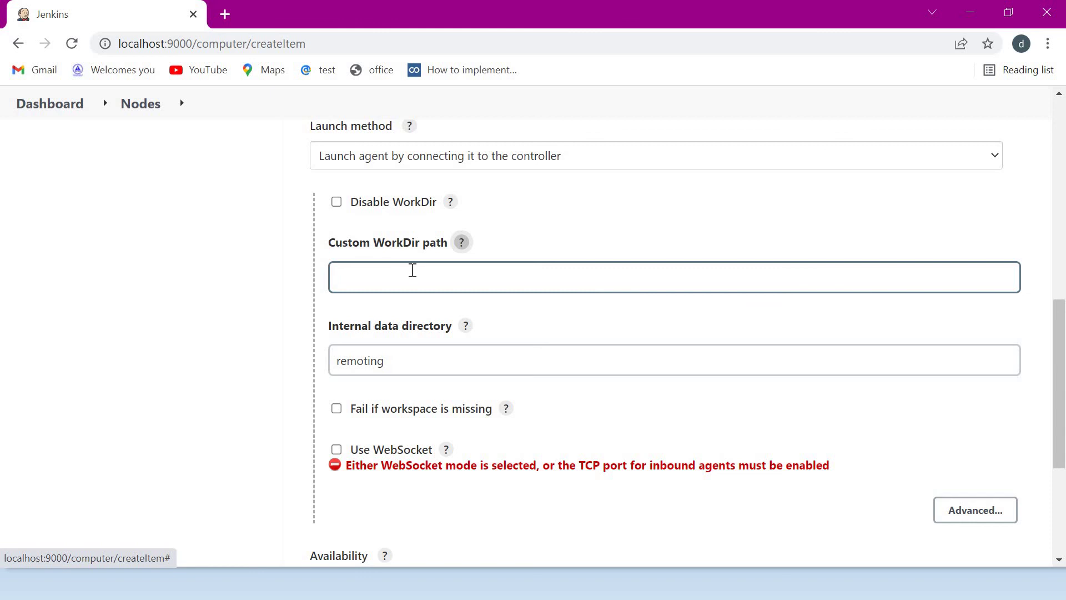
left_click(297, 245)
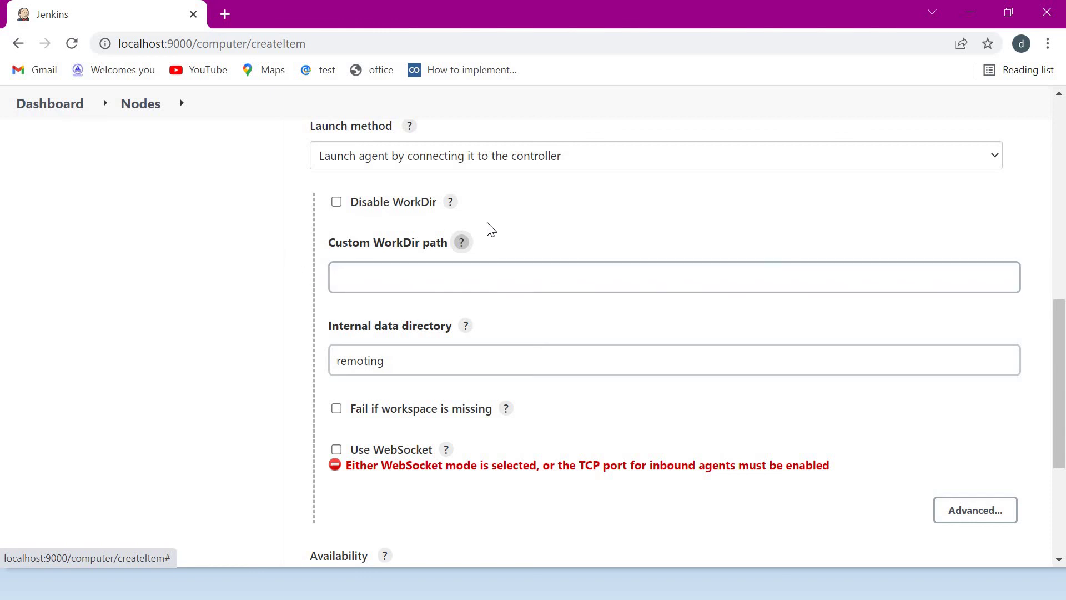
left_click(412, 288)
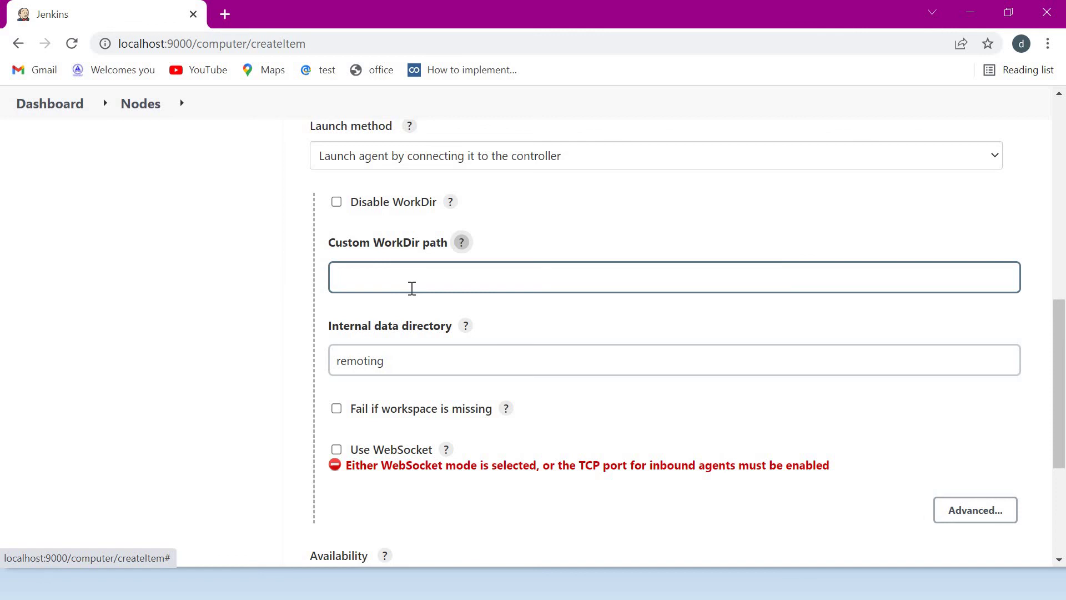
left_click(337, 309)
left_click(487, 274)
left_click(496, 311)
left_click(441, 272)
left_click(388, 221)
left_click(487, 278)
left_click(466, 337)
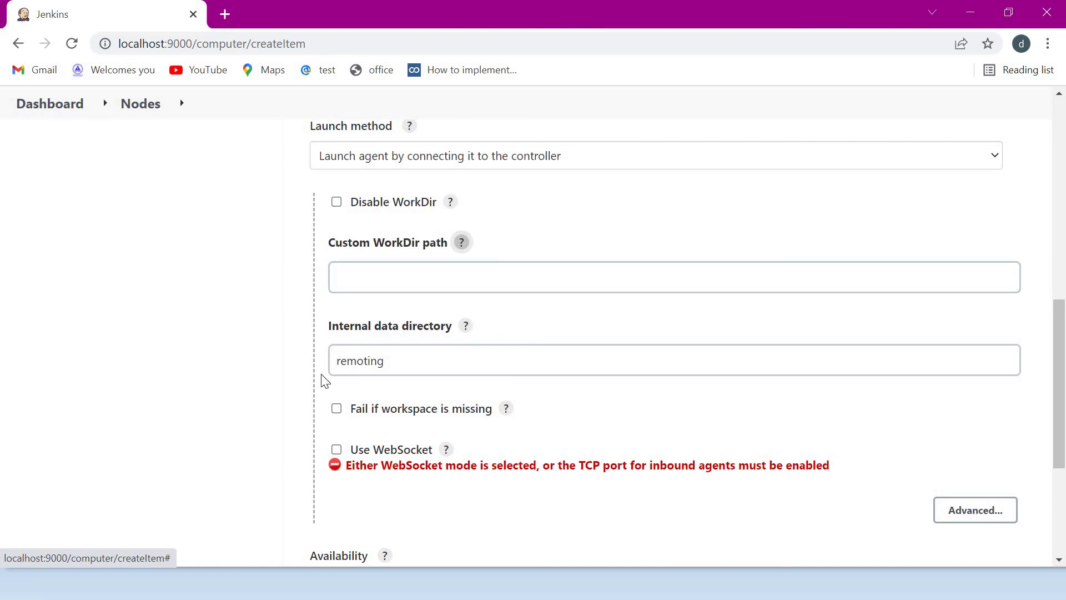
left_click(408, 355)
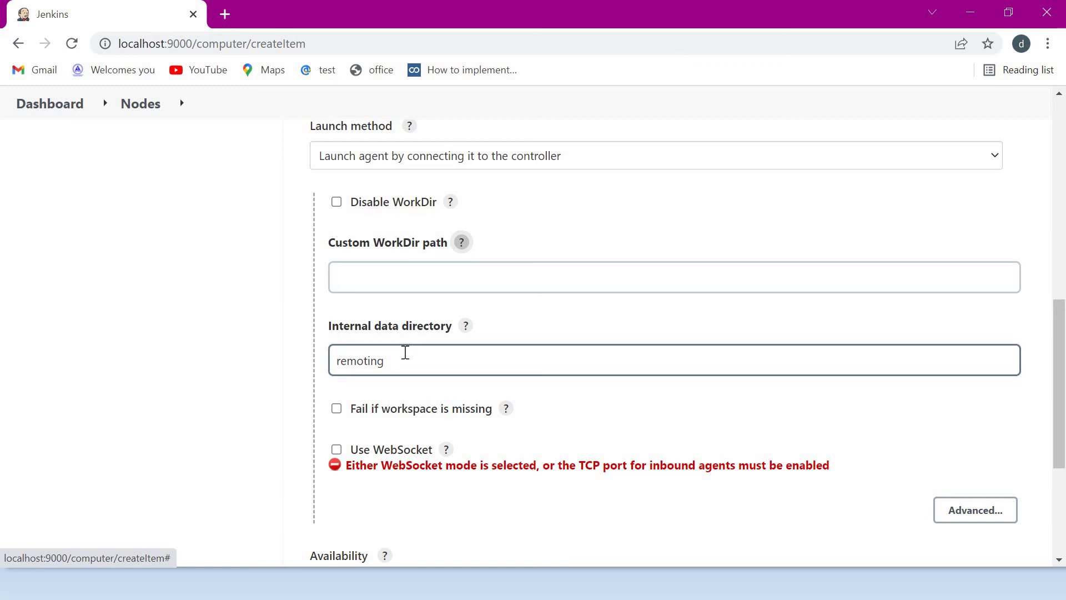
left_click_drag(1064, 317, 1065, 375)
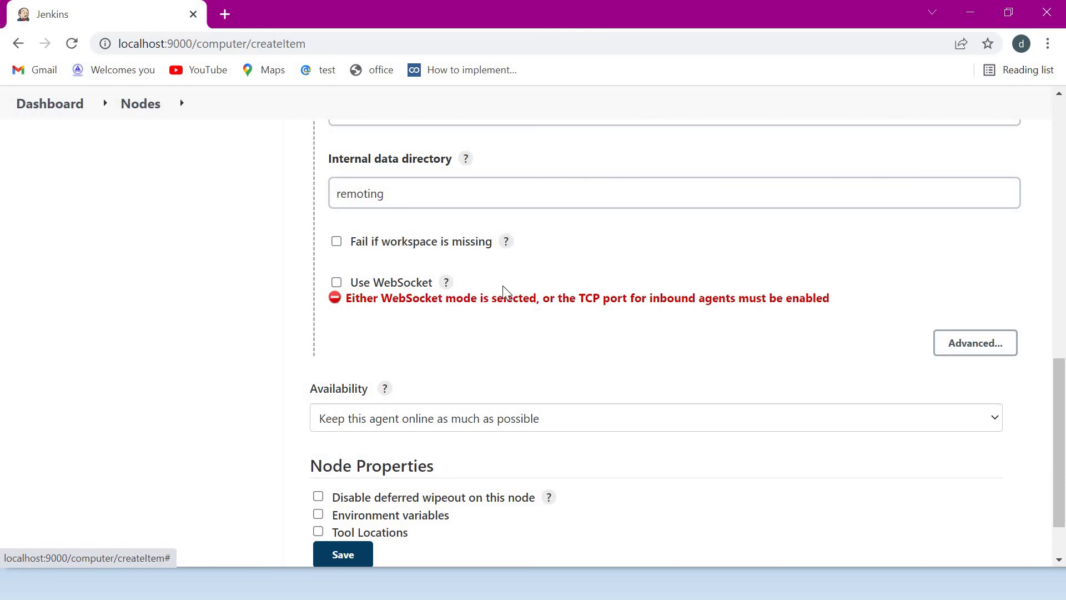
scroll(389, 333, "down", 2)
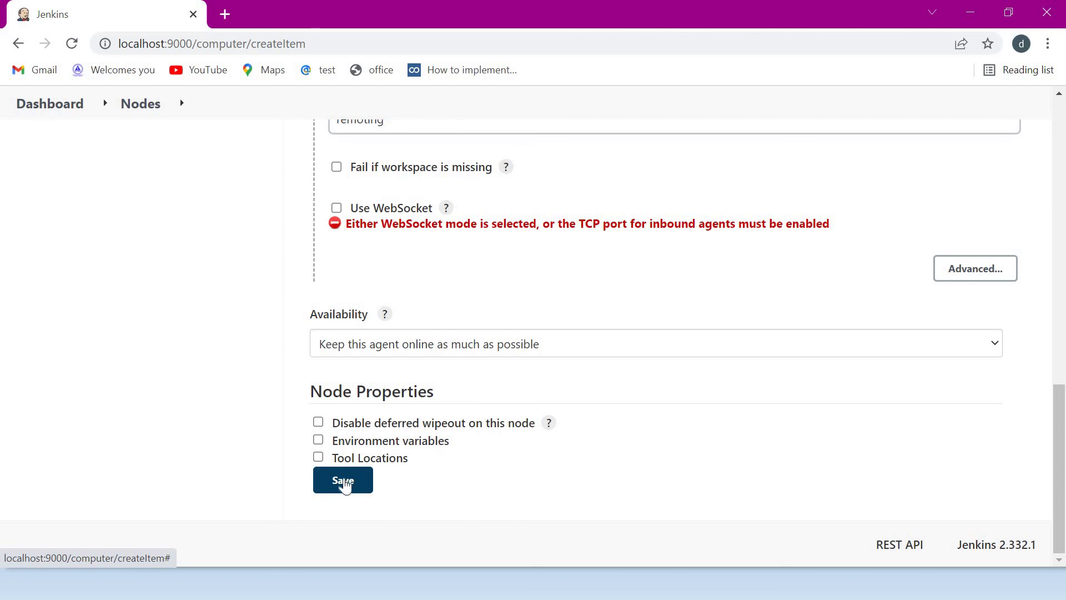
- Save testnode-windows, view its port-disabled warning, and open the Dashboard in a new tab
left_click(344, 485)
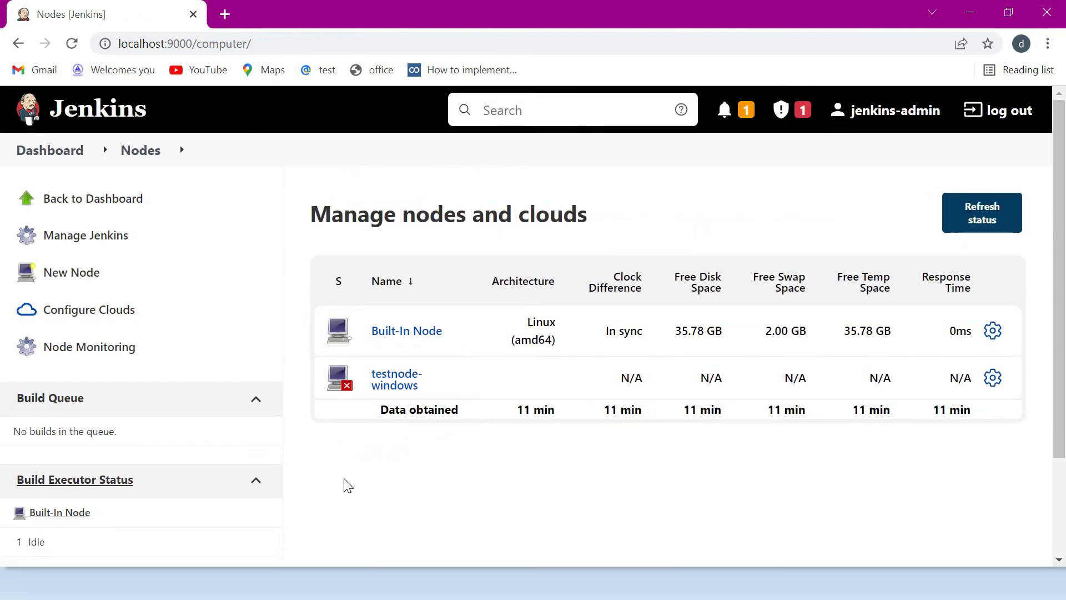
left_click(399, 383)
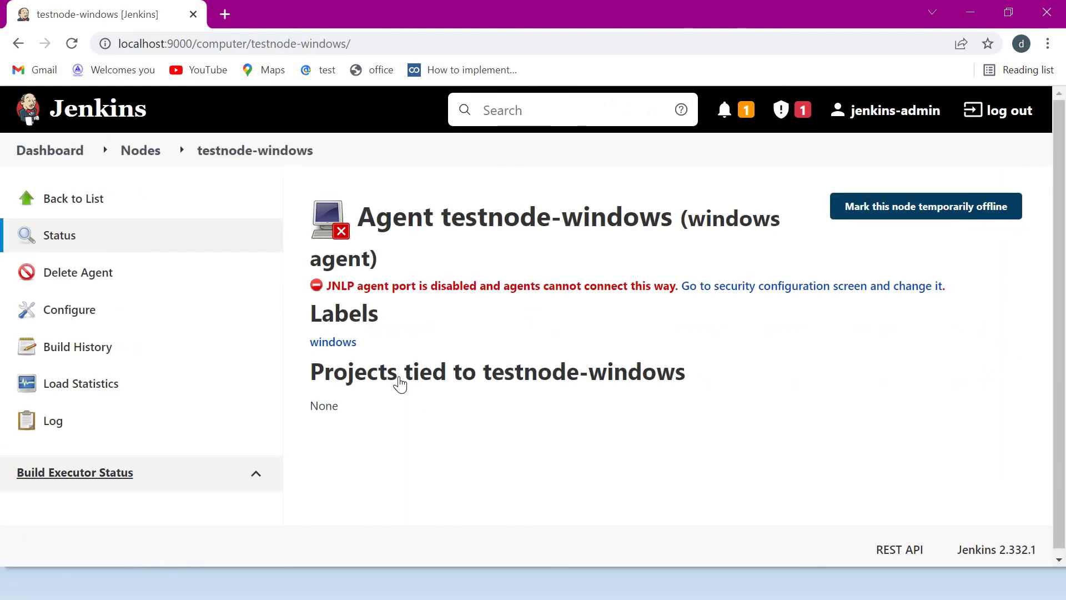
left_click_drag(332, 286, 674, 288)
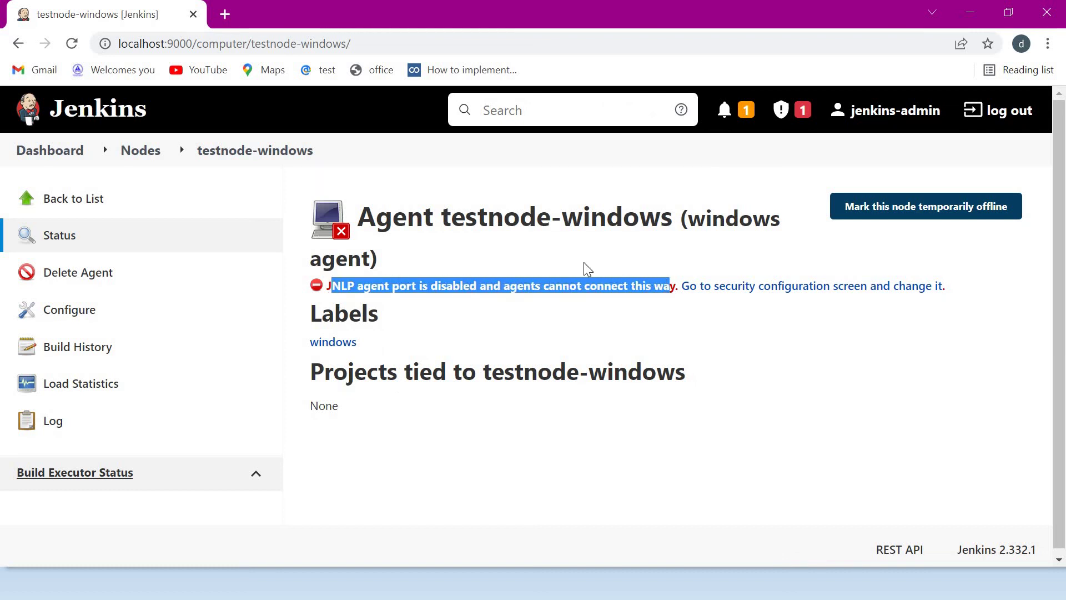
right_click(49, 161)
left_click(89, 169)
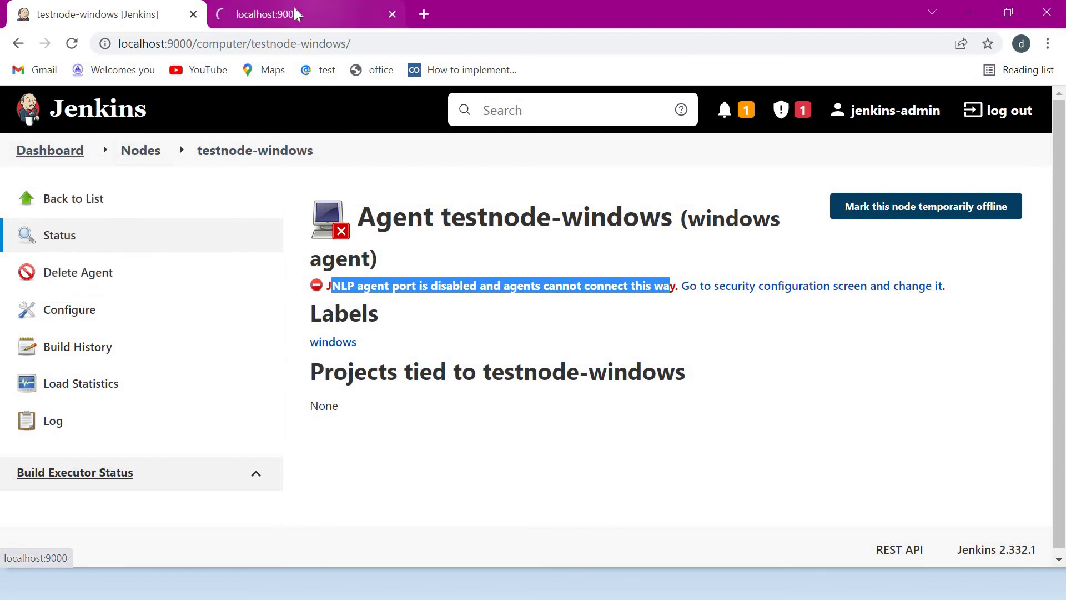
- Set the inbound agent TCP port to fixed 5558 in Global Security, then apply and save
left_click(296, 14)
left_click(127, 387)
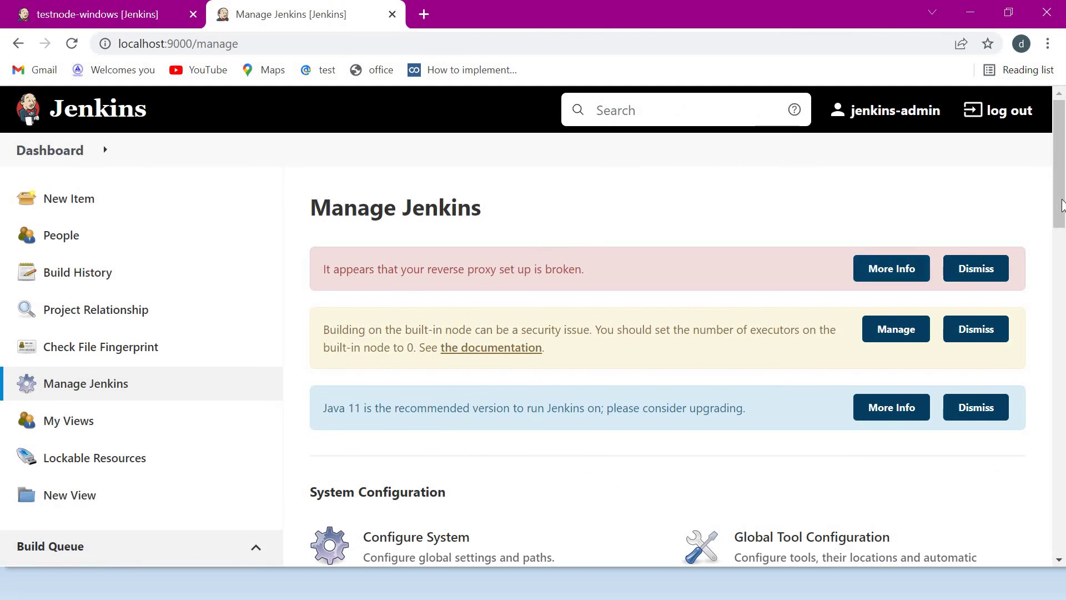
left_click_drag(1062, 206, 1062, 306)
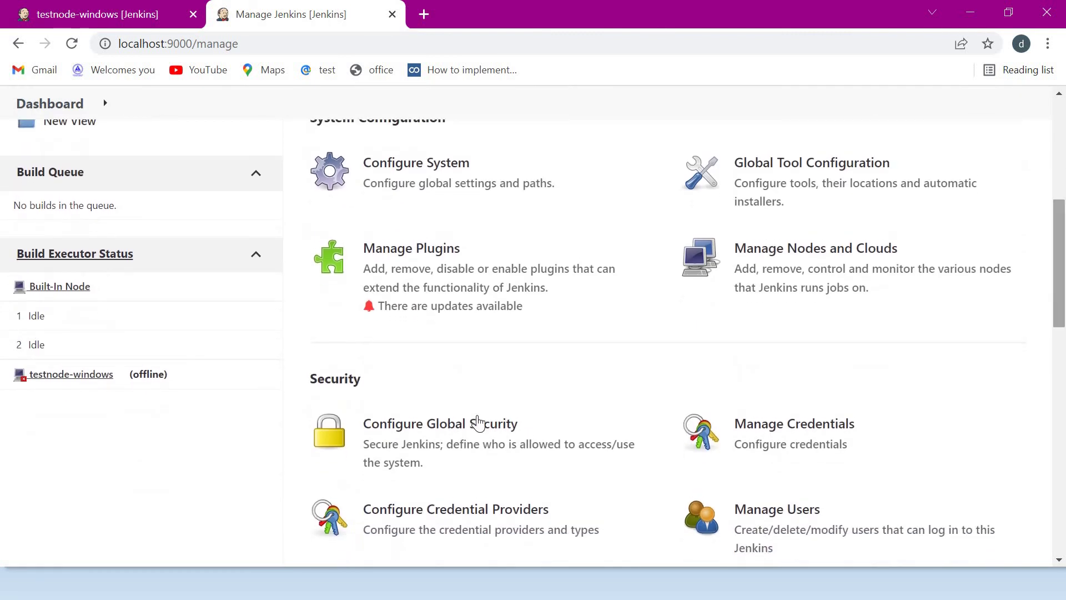
left_click(472, 423)
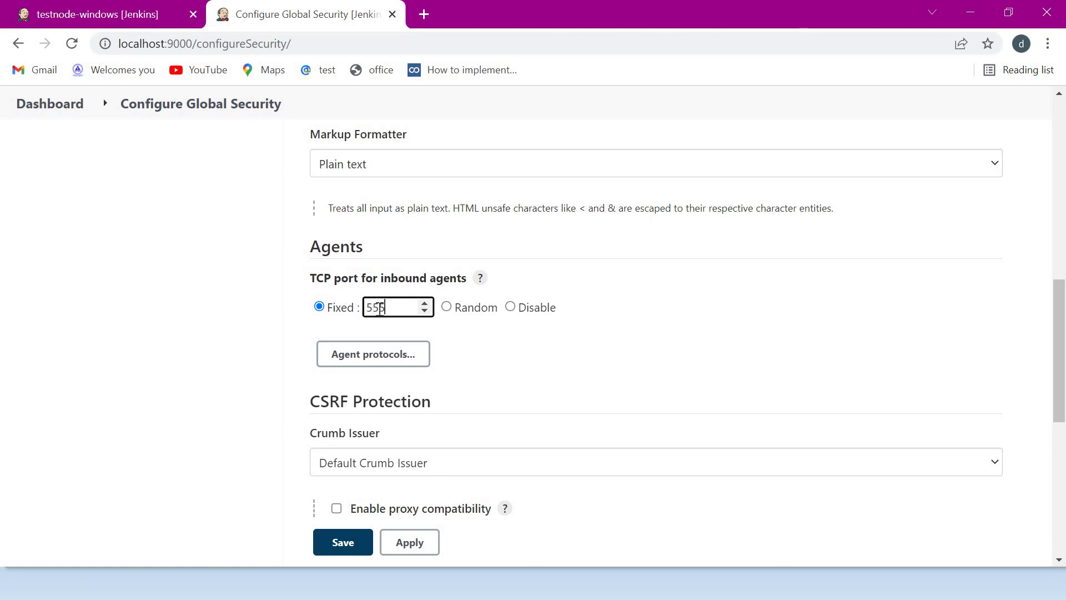
type("8")
left_click(409, 542)
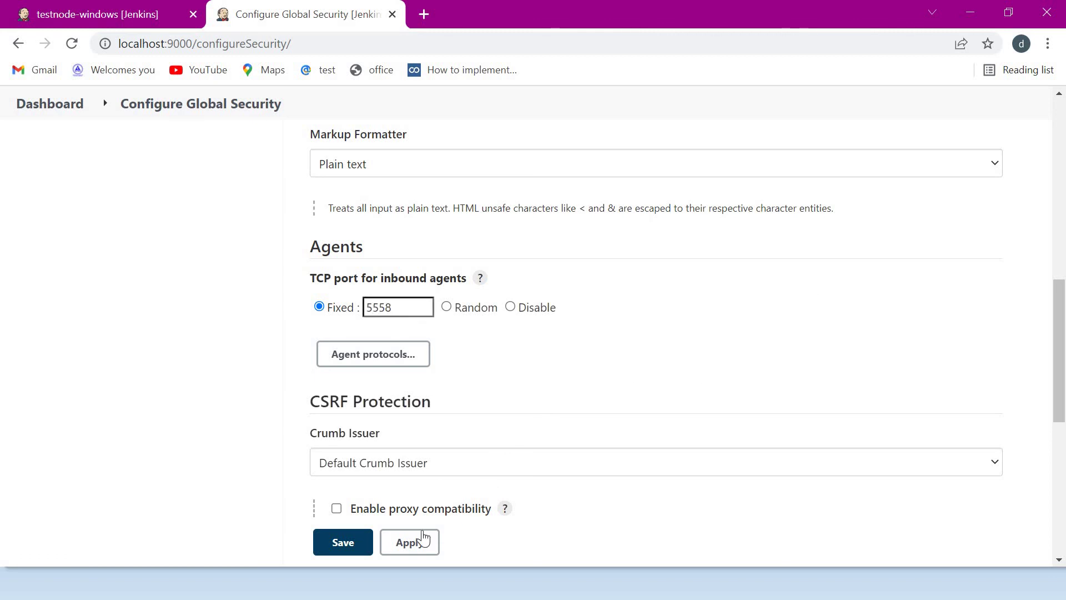
left_click(330, 549)
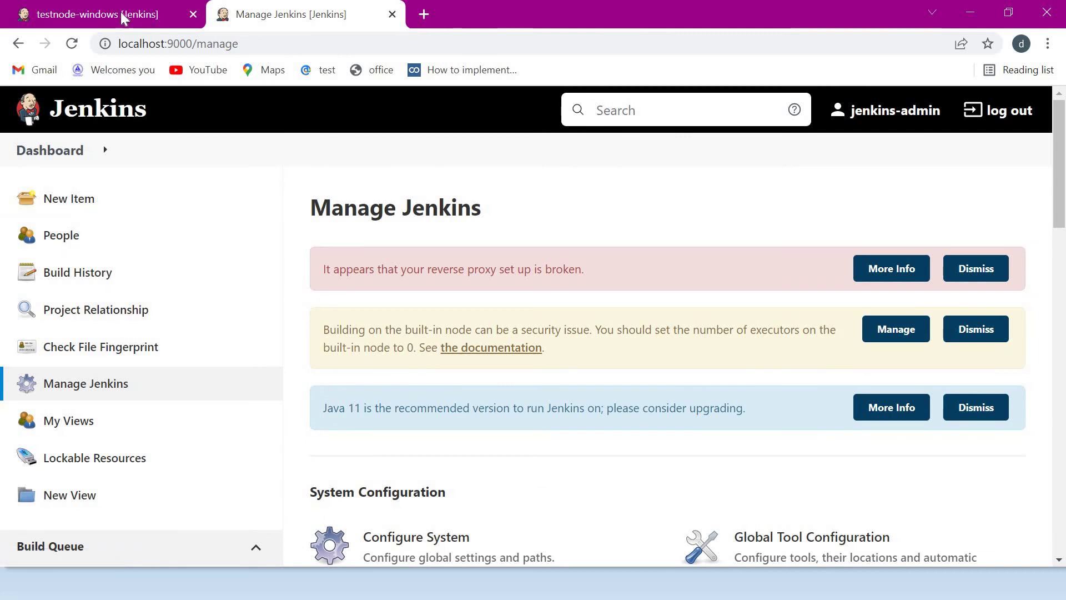
- Reload the testnode-windows page and select its java -jar agent.jar connection command
left_click(181, 10)
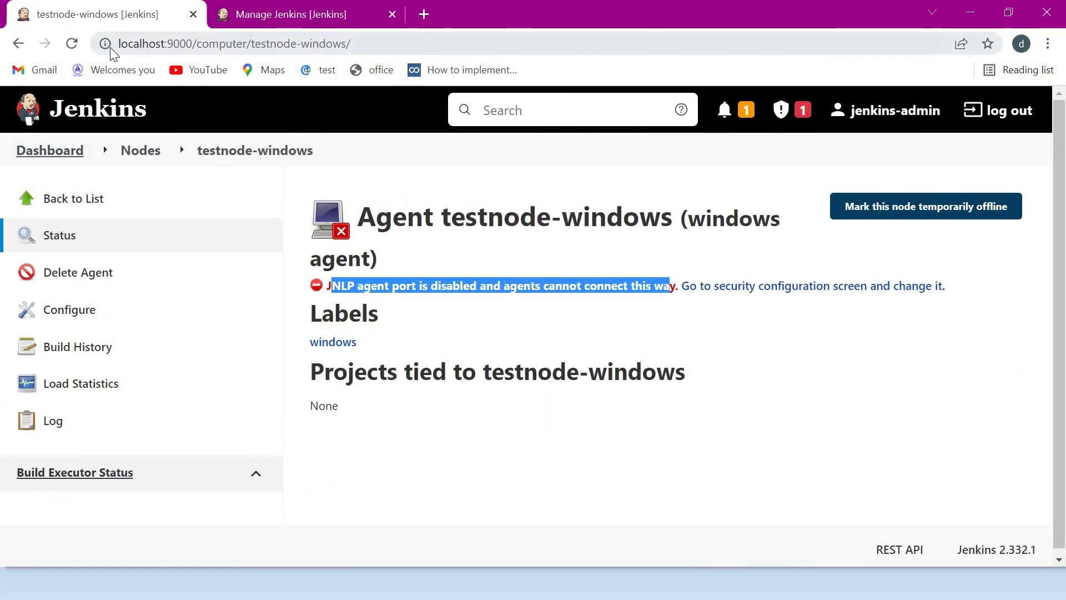
left_click(71, 44)
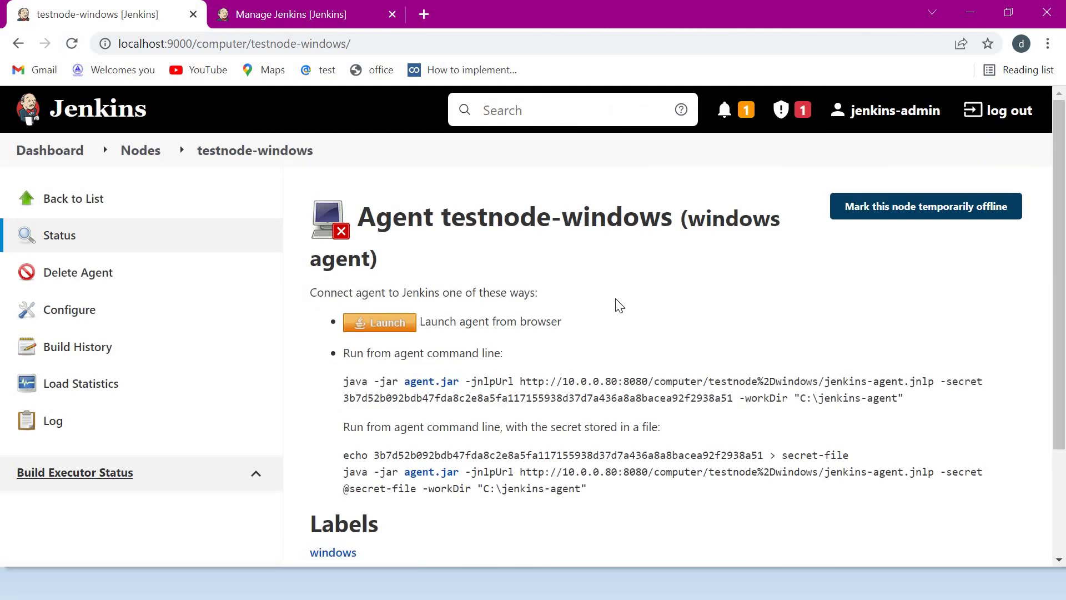
scroll(541, 355, "down", 1)
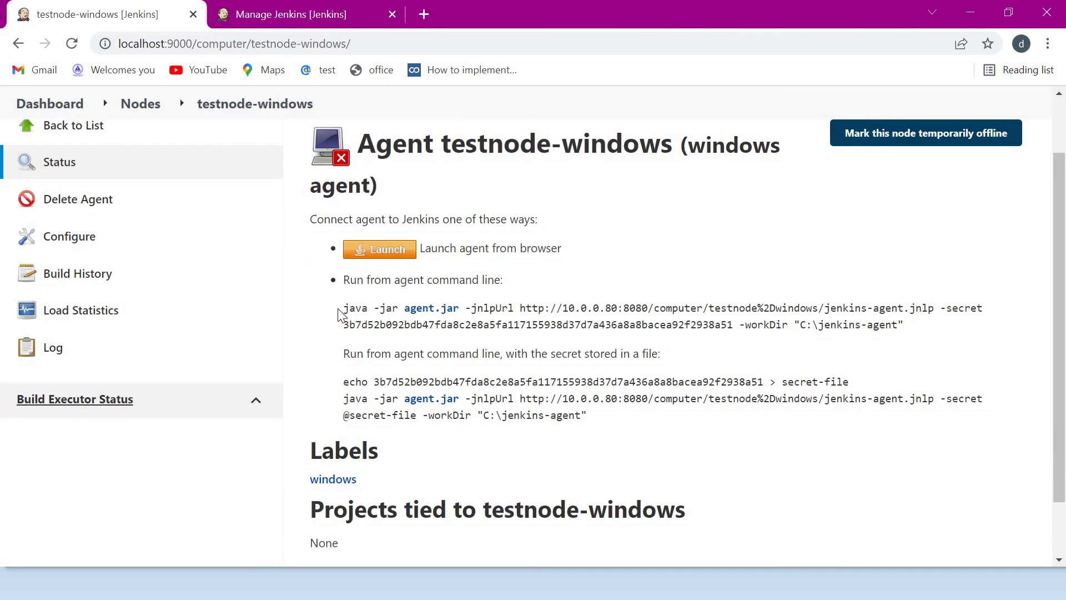
left_click_drag(344, 309, 901, 328)
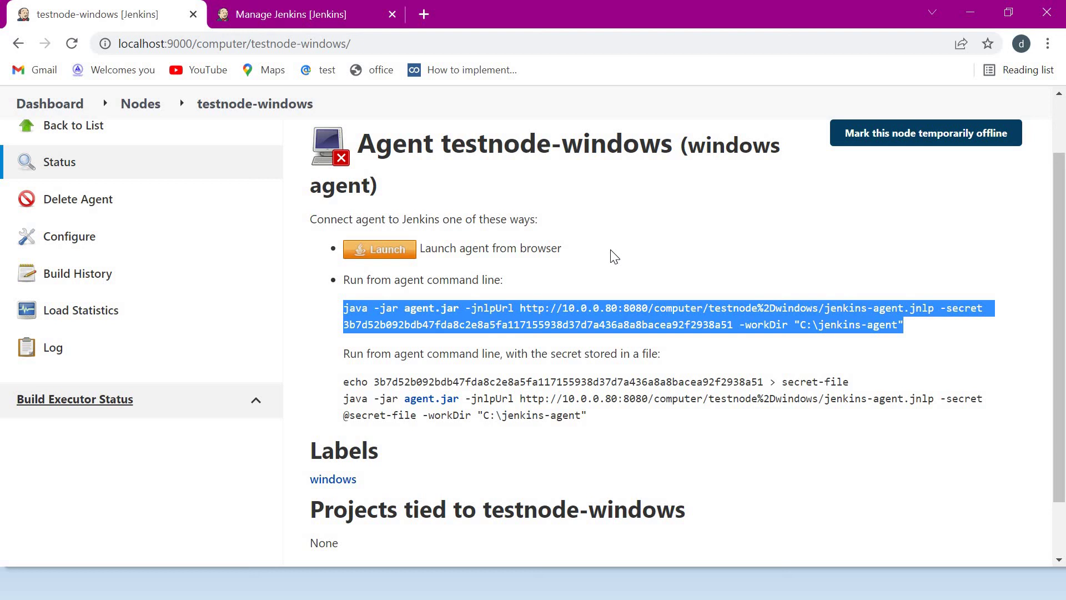
- In the Windows VM browser, log in to Jenkins at 10.0.0.80:8080 with the admin account
key("alt+Tab")
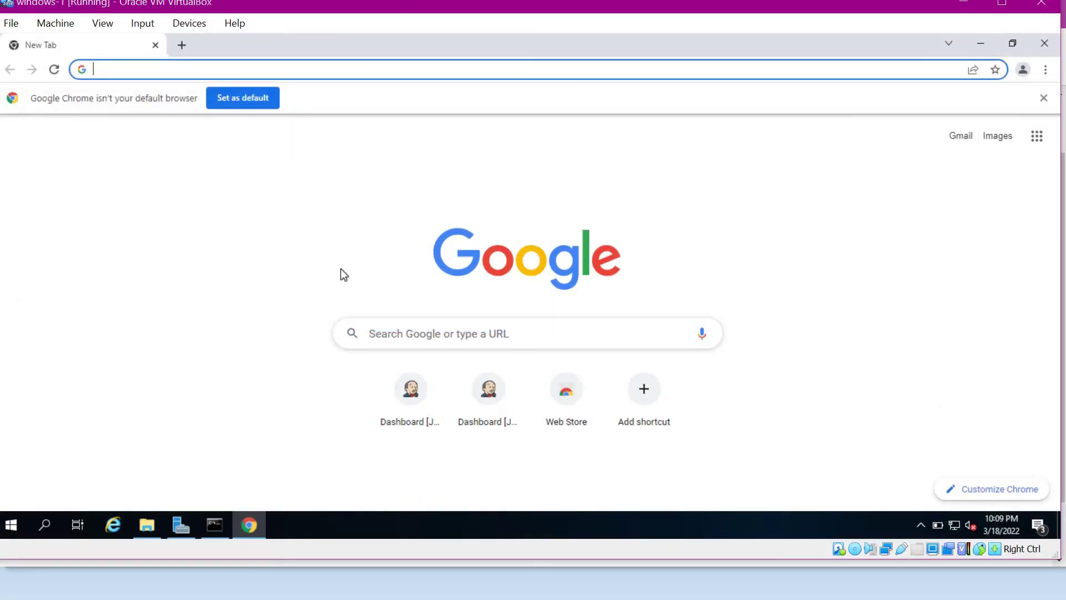
type("http://10.0.0.80:8080")
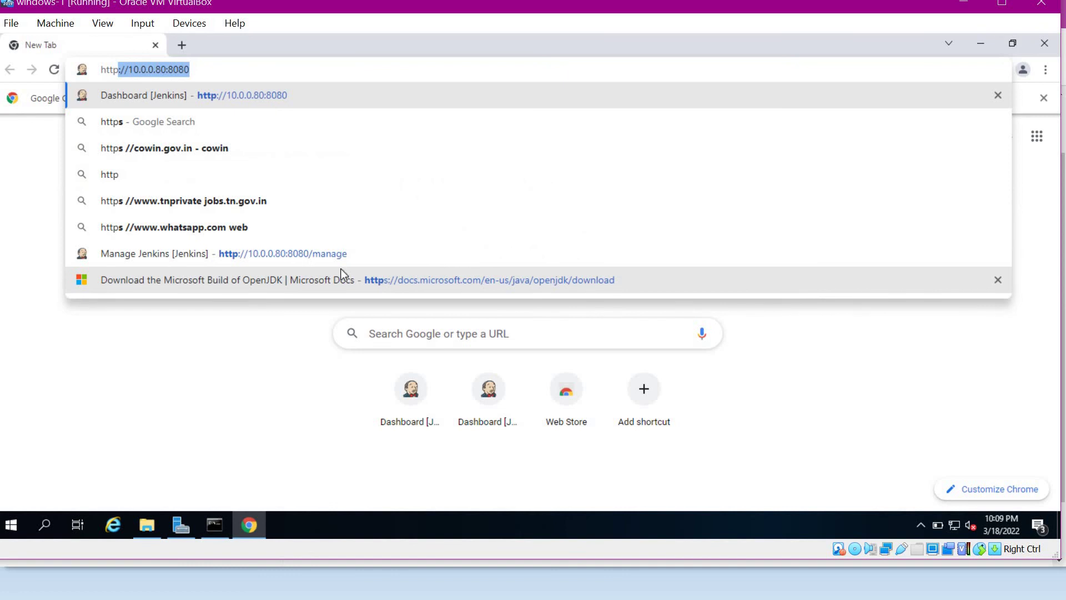
key("Return")
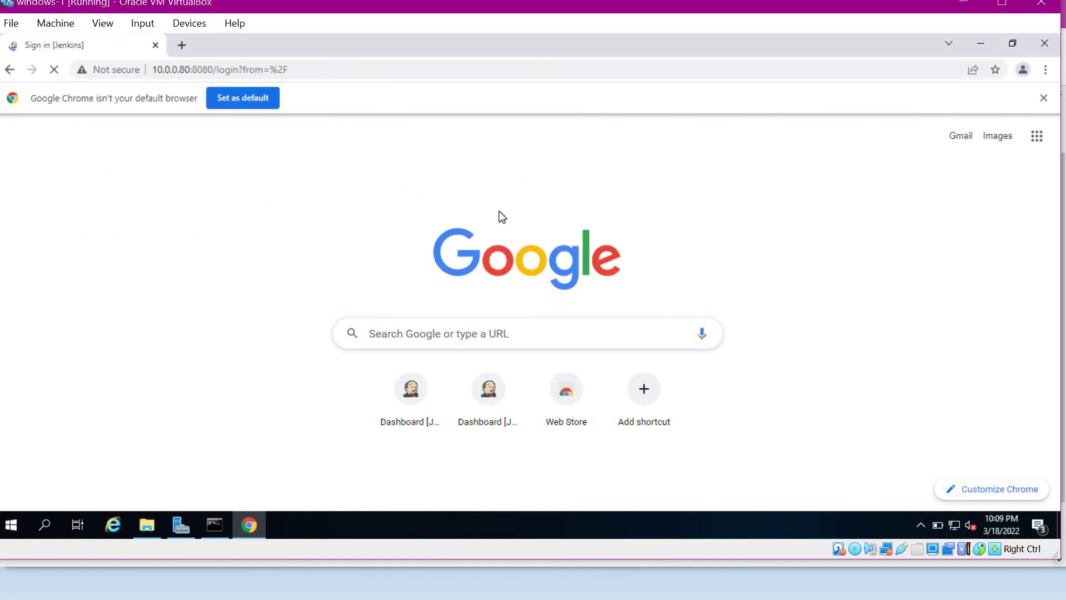
type("Admin")
key("Tab")
type("ad")
key("Return")
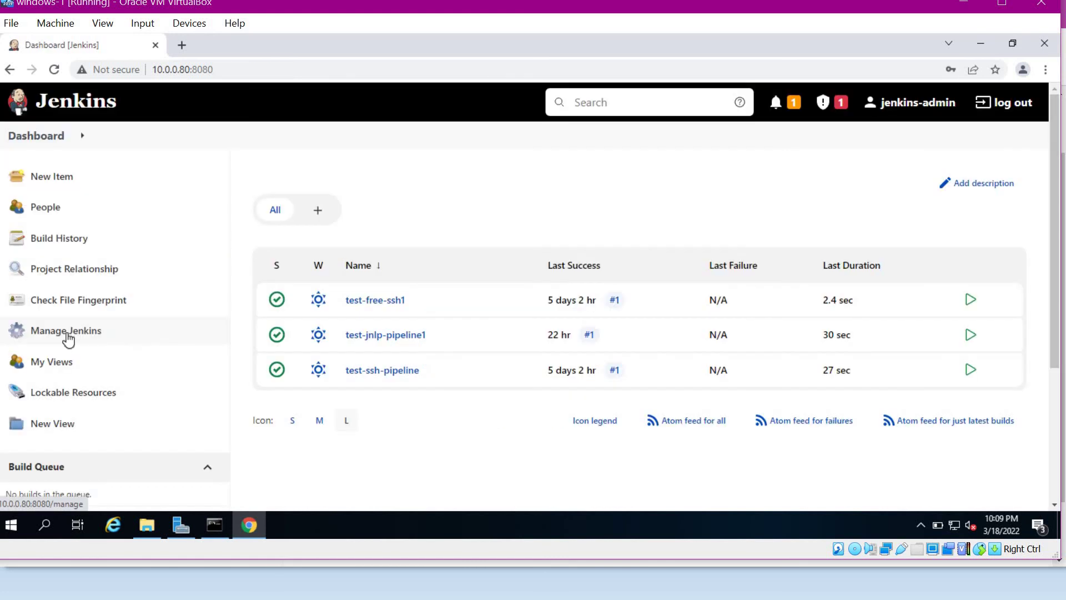
- Open the nodes list, where testnode-windows still shows offline
left_click(67, 333)
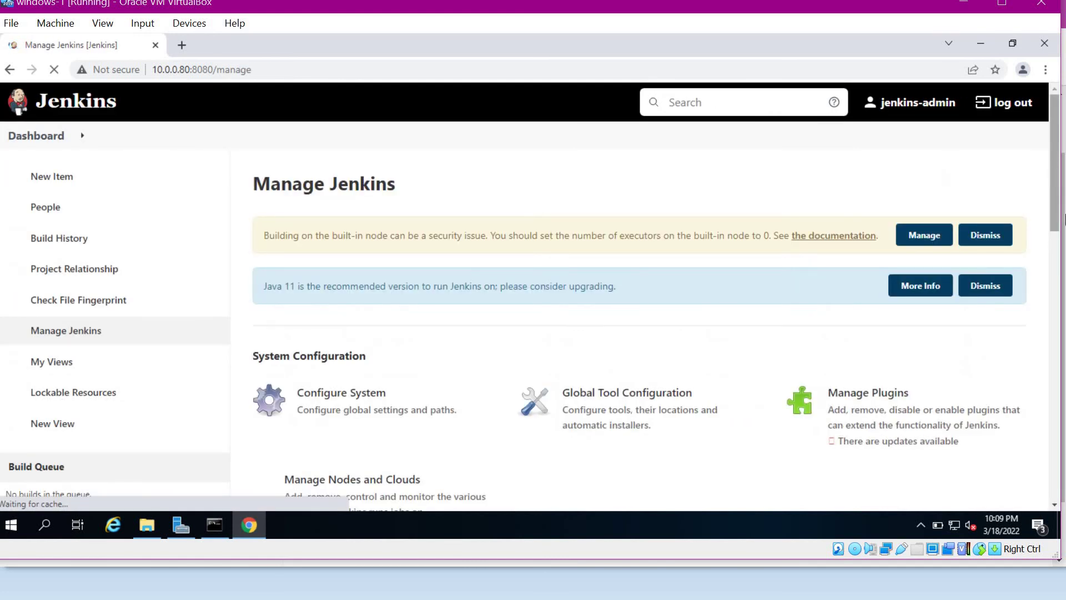
scroll(732, 333, "down", 4)
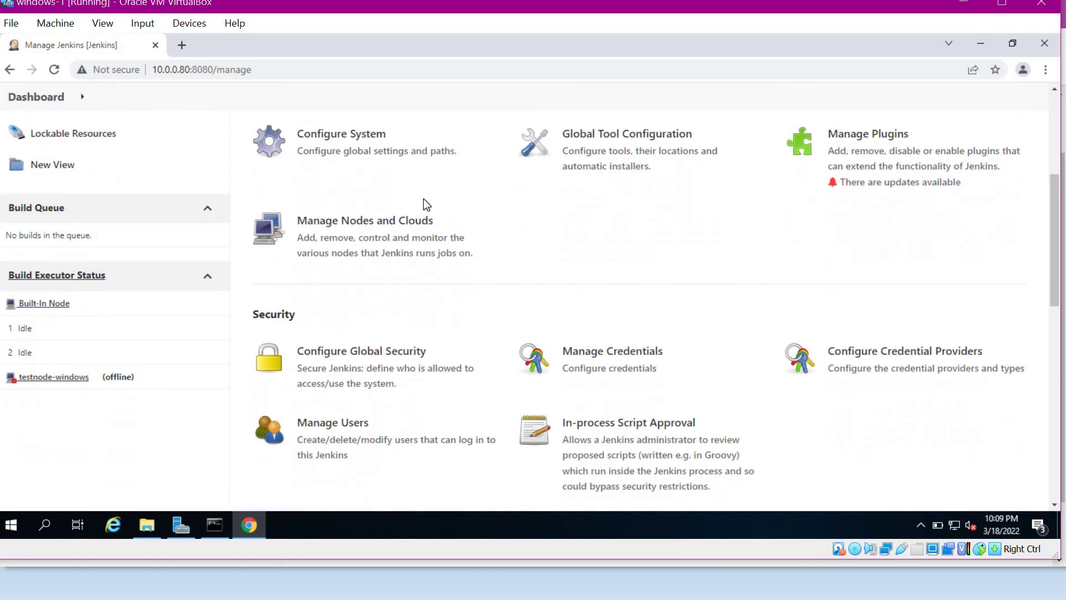
left_click(389, 230)
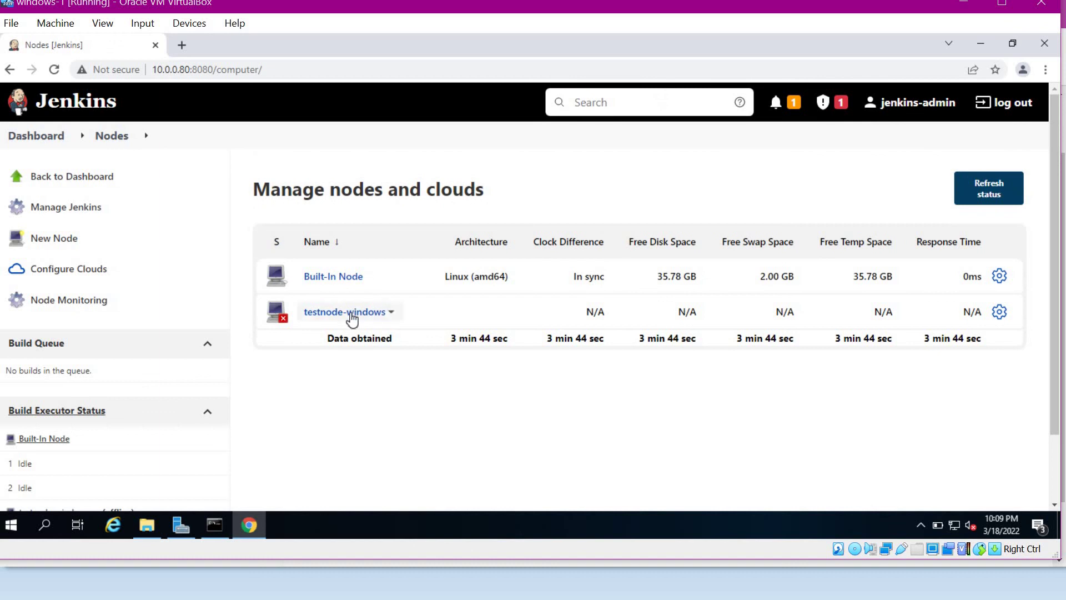
- Open testnode-windows, download agent.jar, and copy it from the Downloads folder
left_click(352, 318)
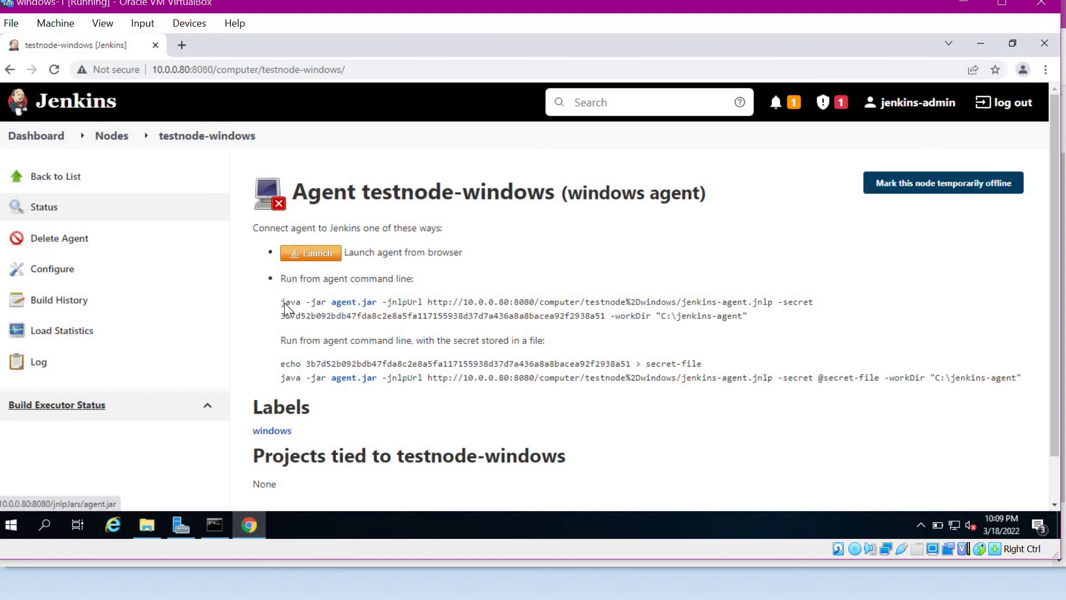
triple_click(690, 315)
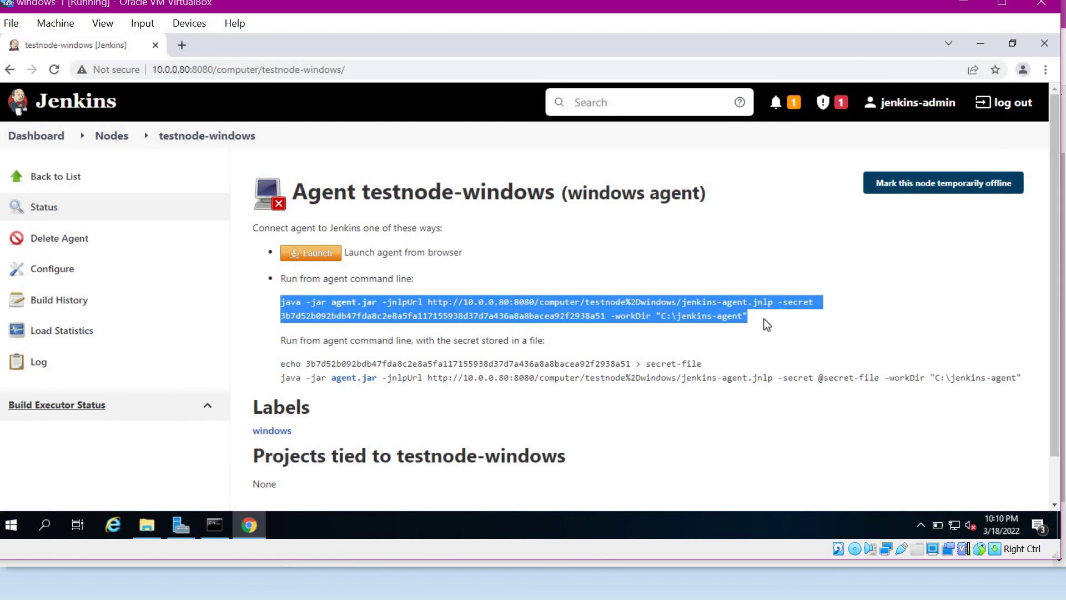
left_click(766, 325)
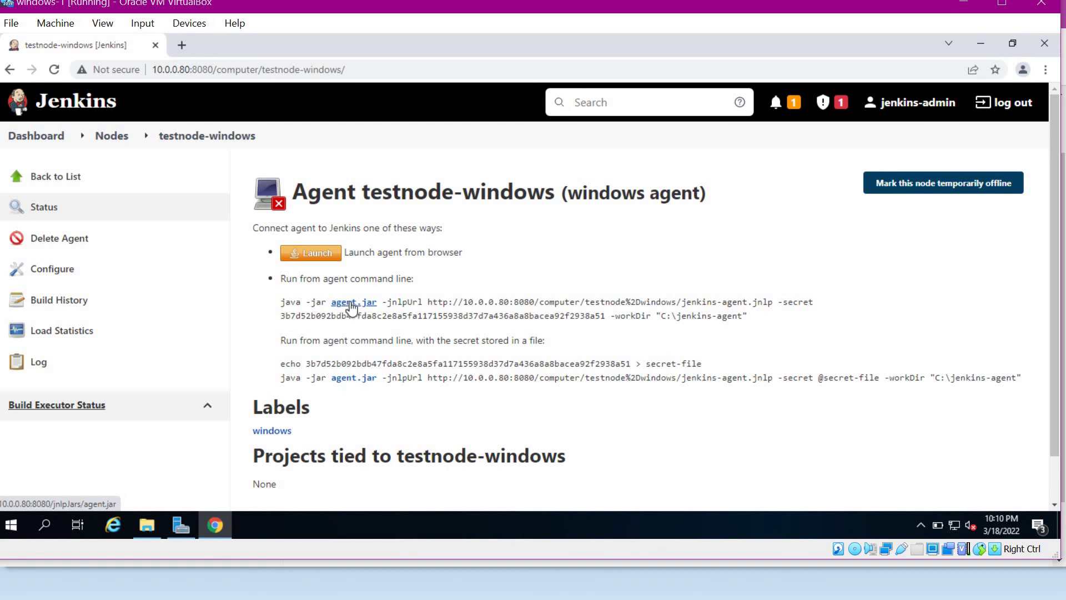
left_click(361, 304)
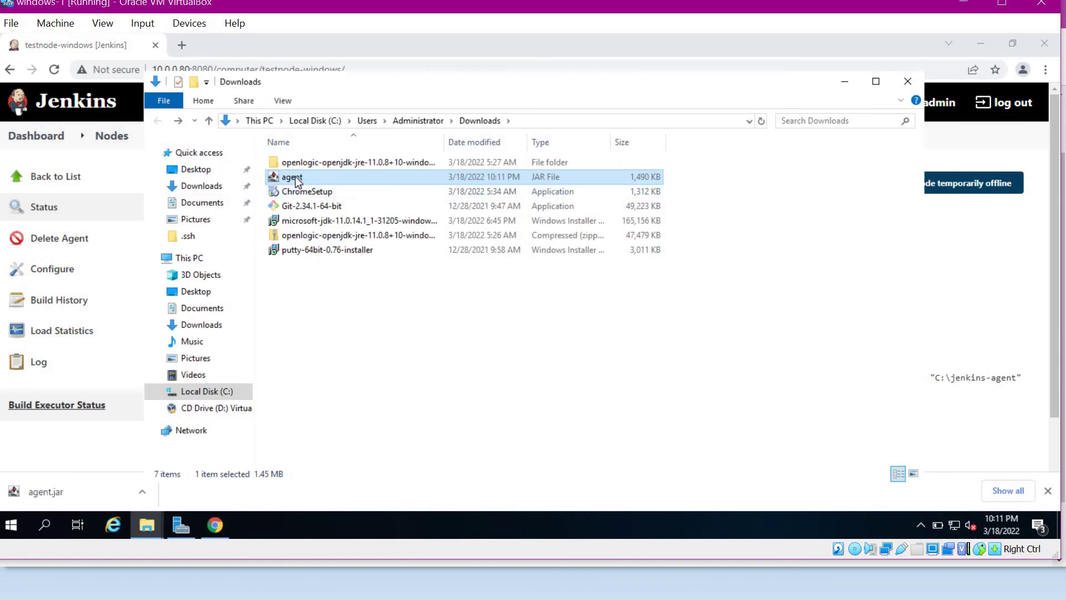
right_click(295, 179)
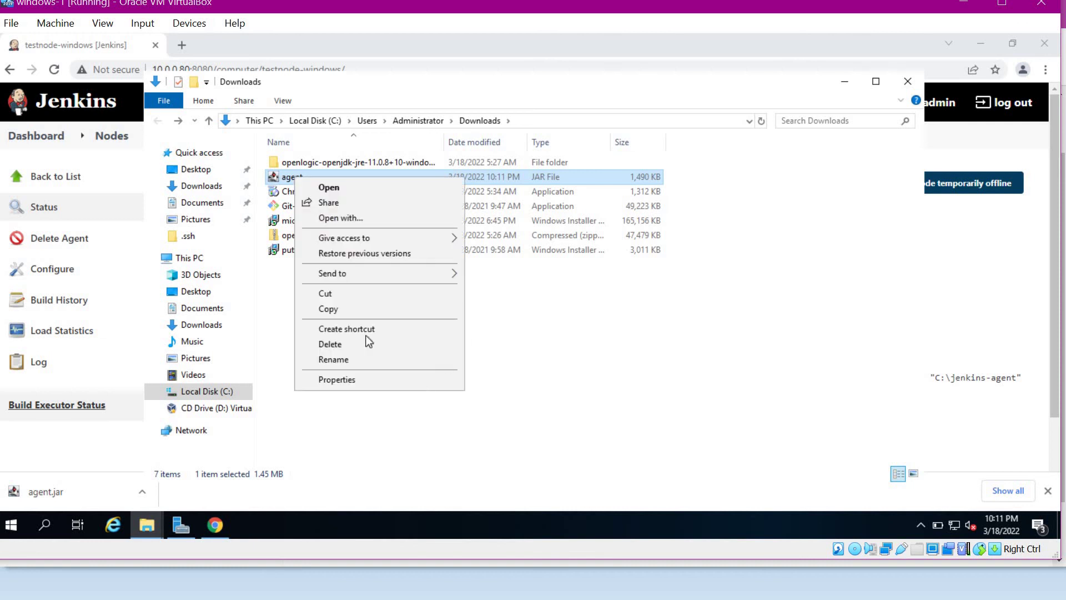
left_click(347, 315)
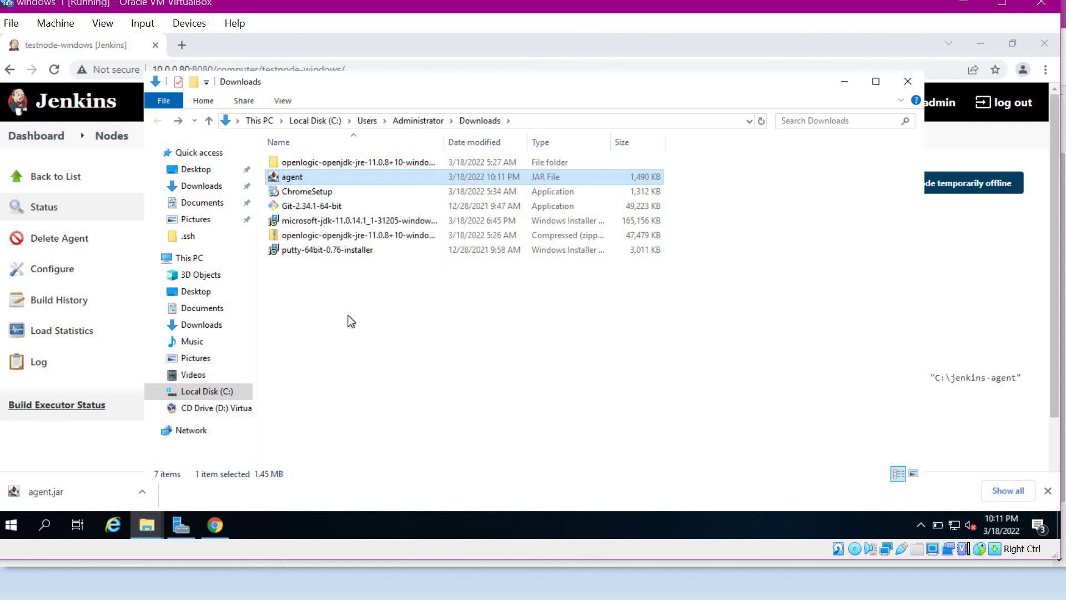
key("alt+Tab")
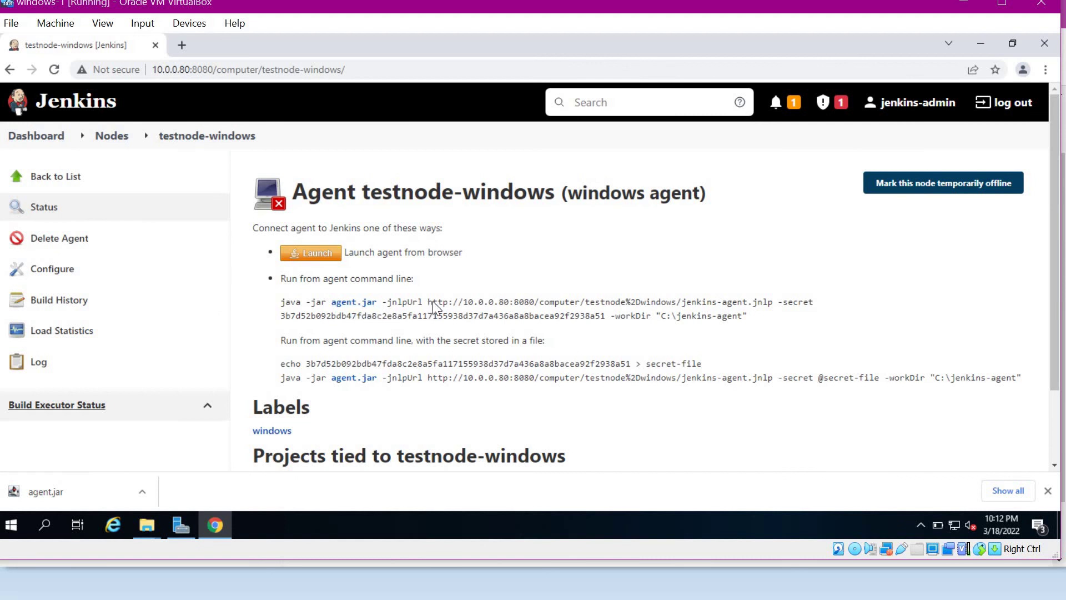
- Copy the agent's JNLP URL and load it in a new tab to download jenkins-agent.jnlp
left_click_drag(427, 302, 774, 304)
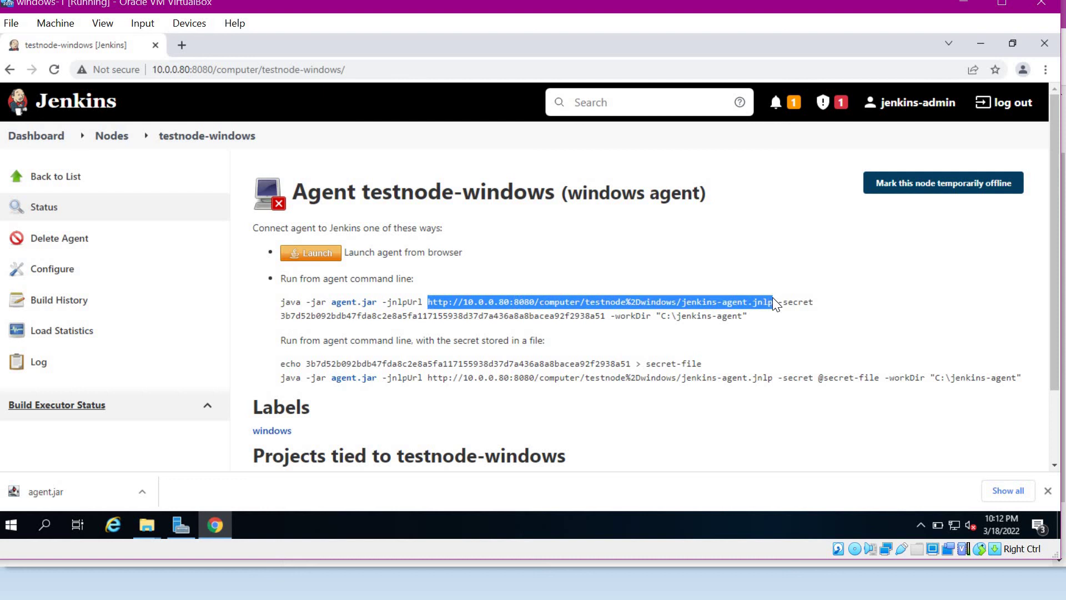
right_click(752, 302)
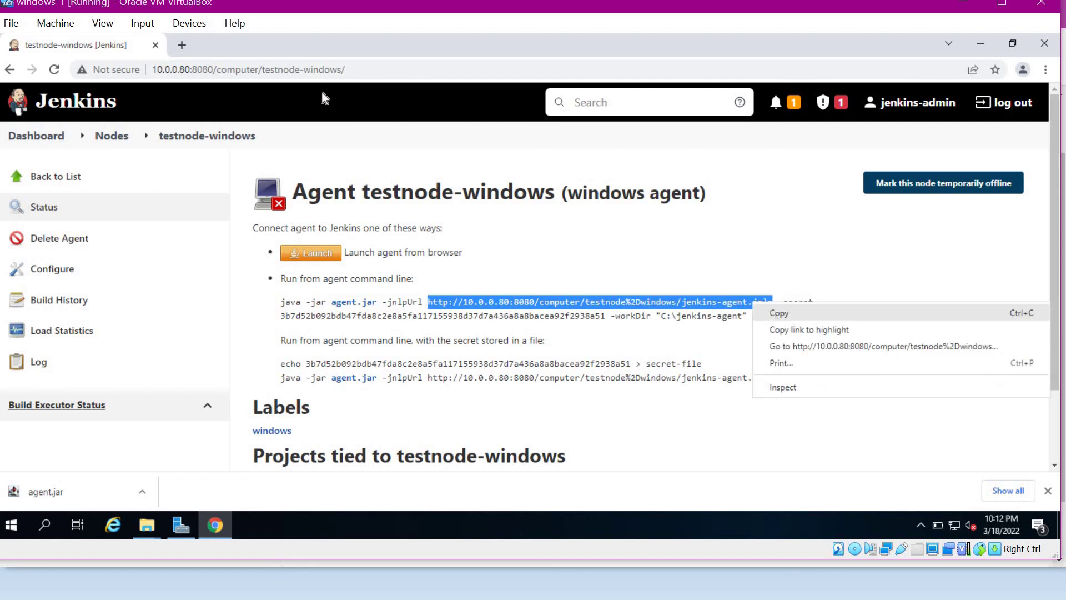
left_click(766, 309)
left_click(183, 45)
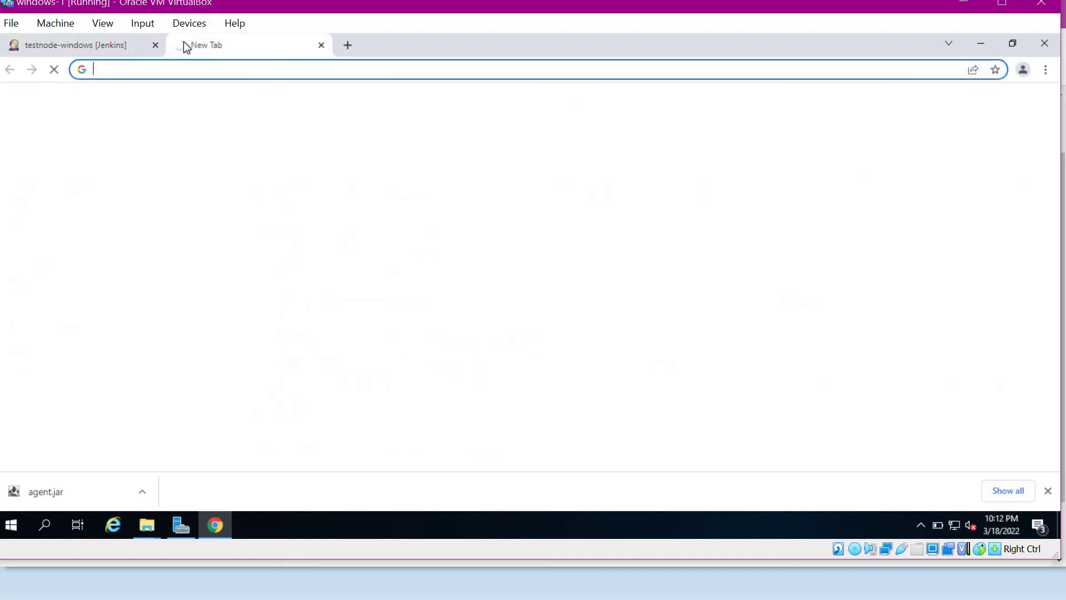
key("ctrl+v")
key("Return")
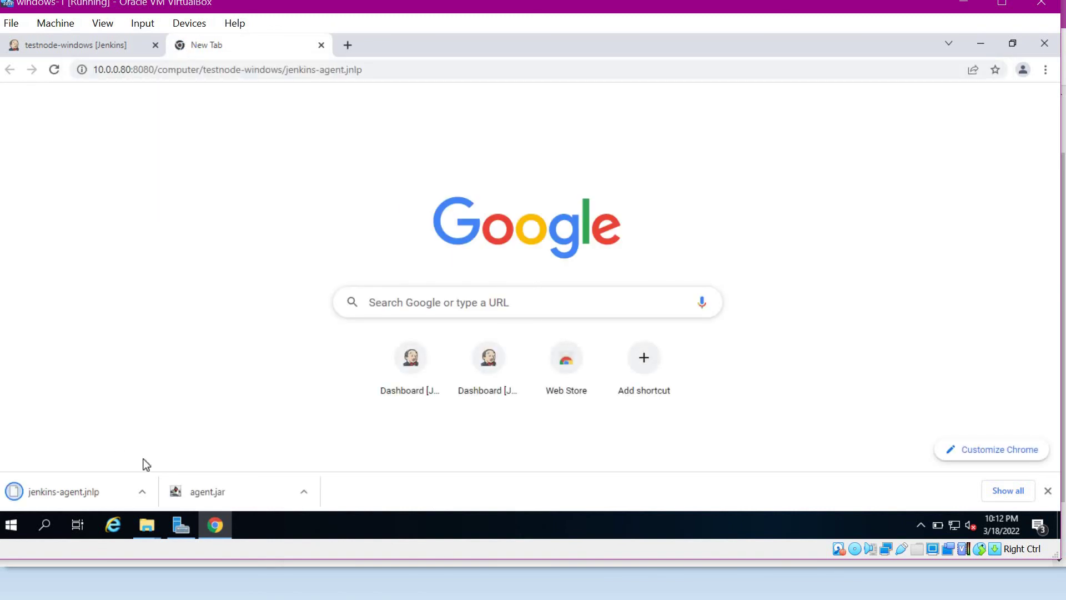
- Show jenkins-agent.jnlp in its folder and open it with Notepad
left_click(142, 492)
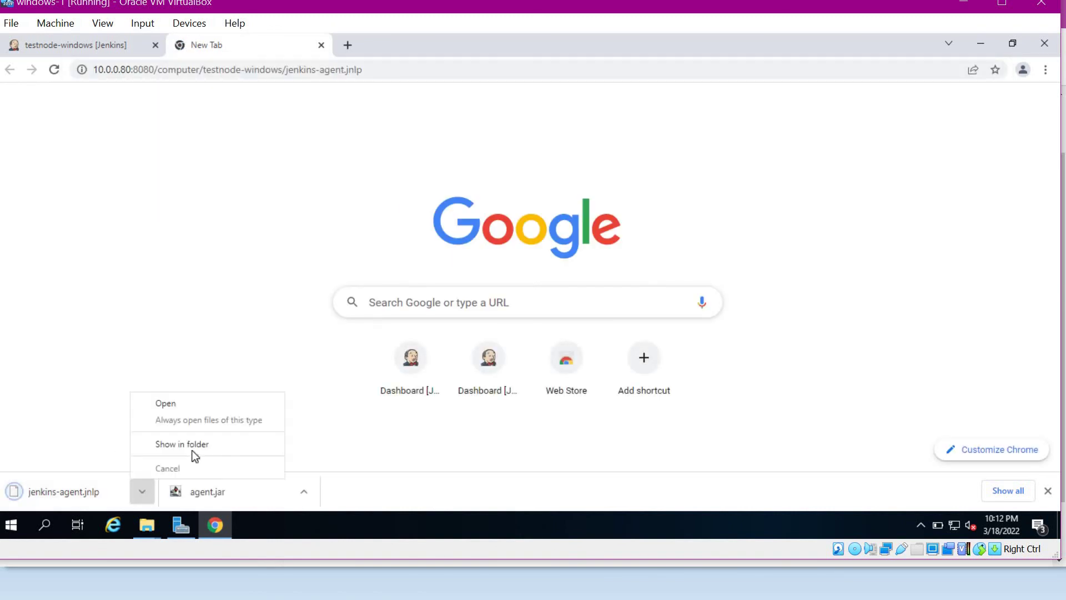
left_click(192, 444)
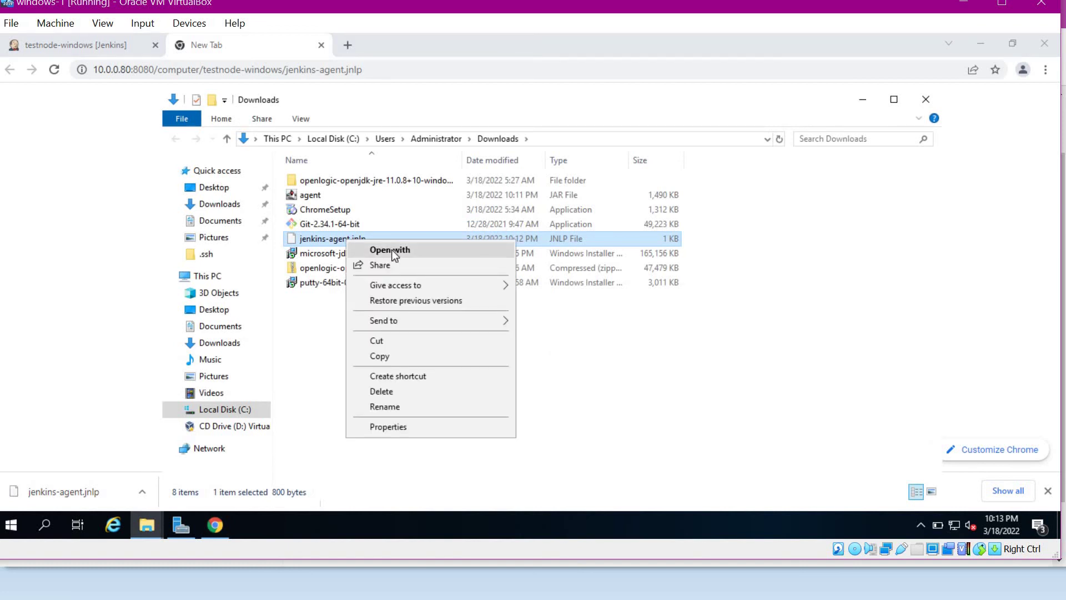
left_click(392, 249)
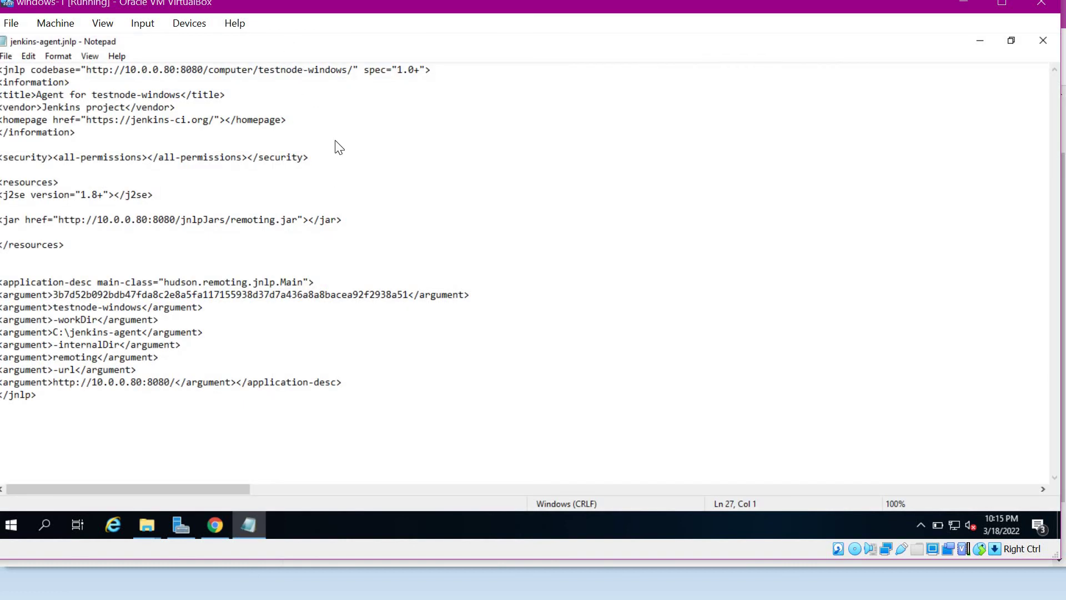
left_click_drag(66, 245, 3, 185)
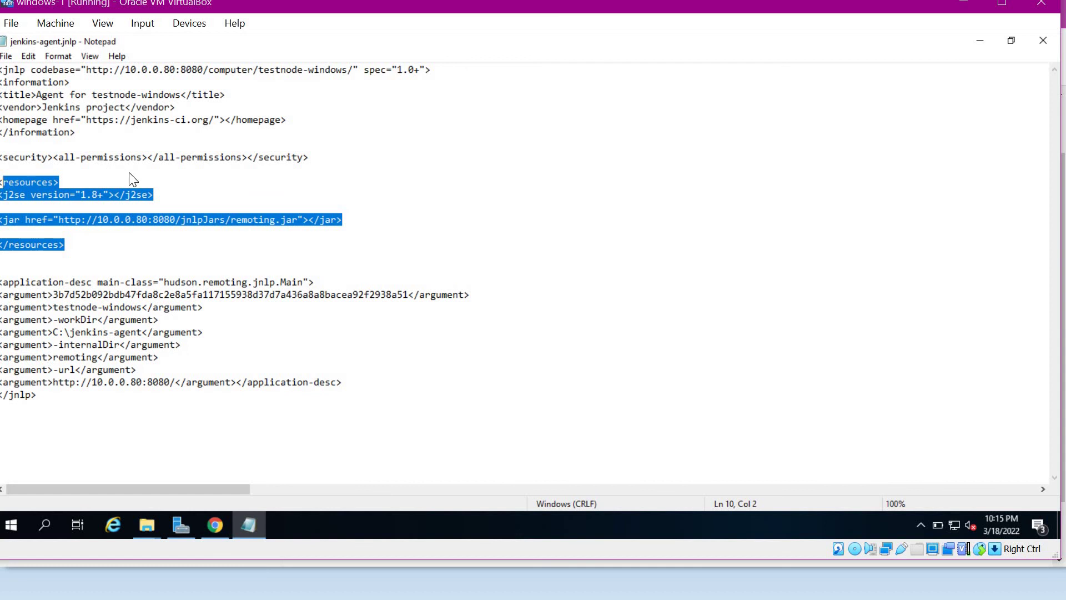
left_click(242, 185)
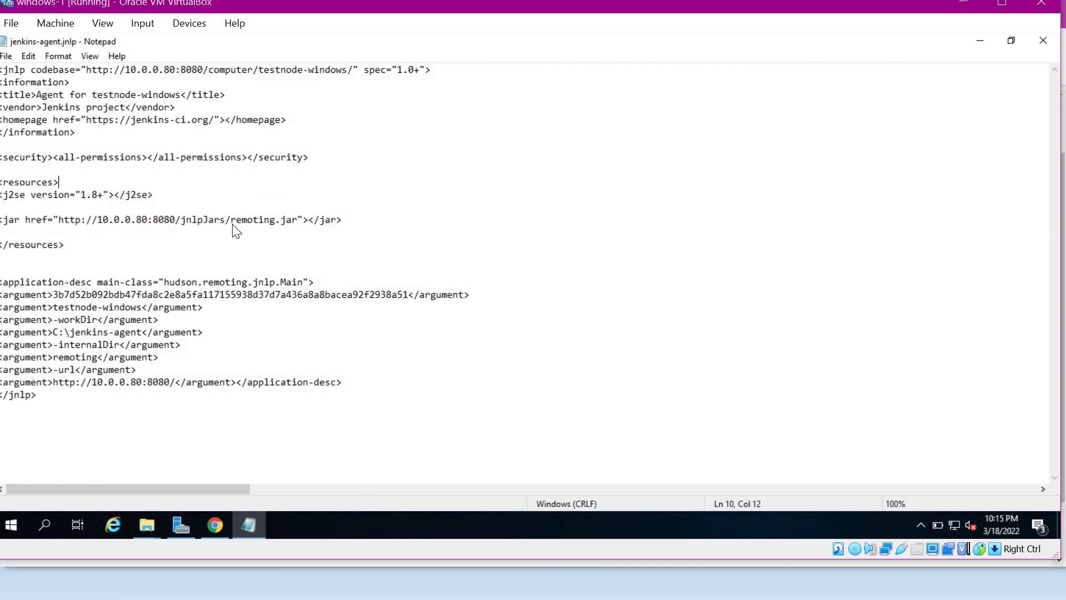
left_click_drag(232, 225, 298, 226)
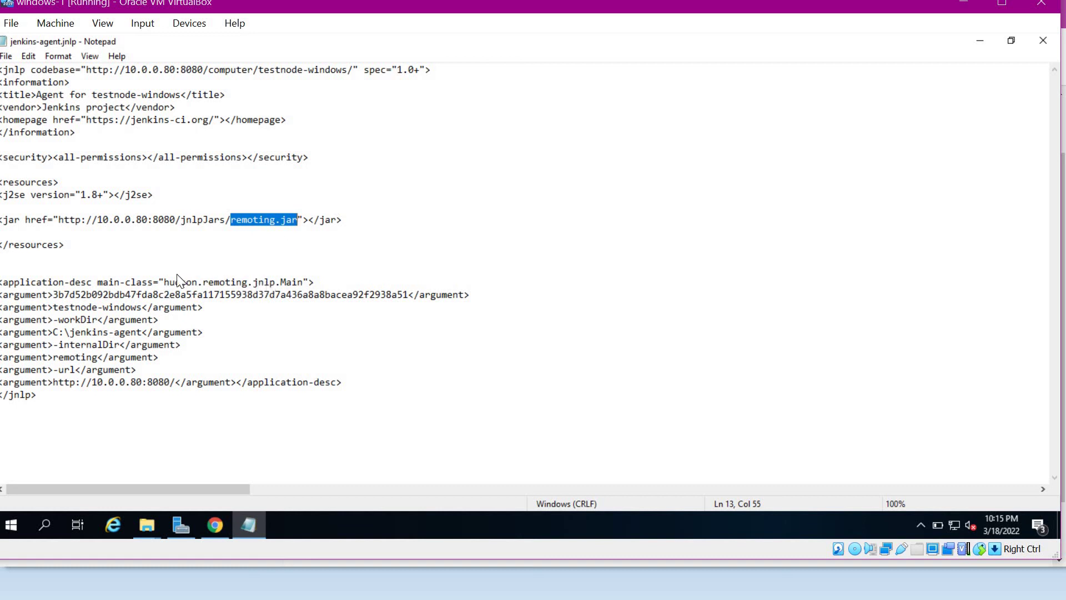
left_click_drag(169, 282, 308, 282)
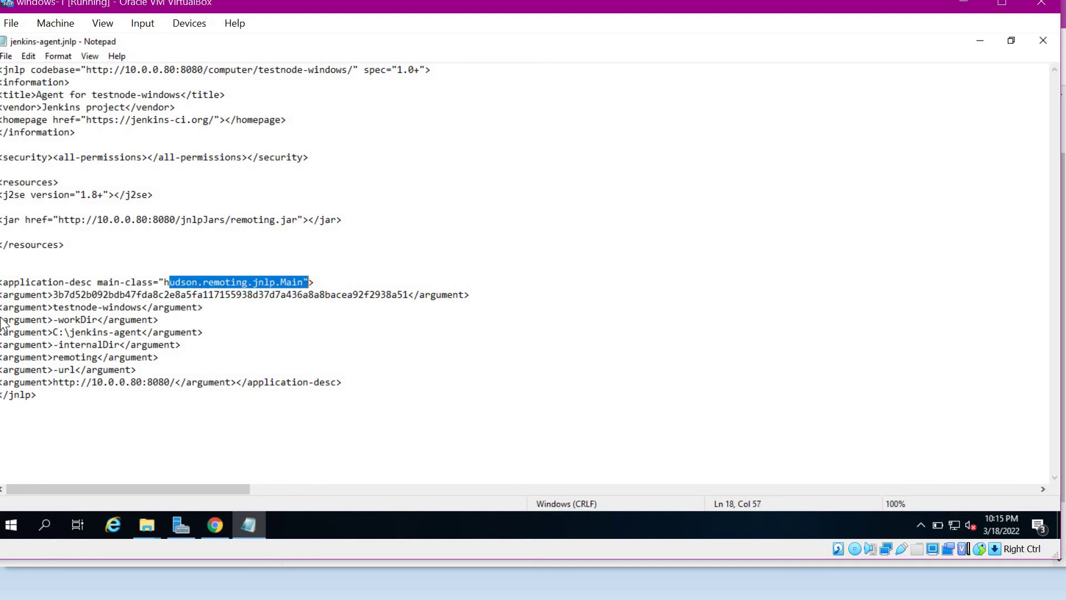
left_click_drag(2, 294, 350, 377)
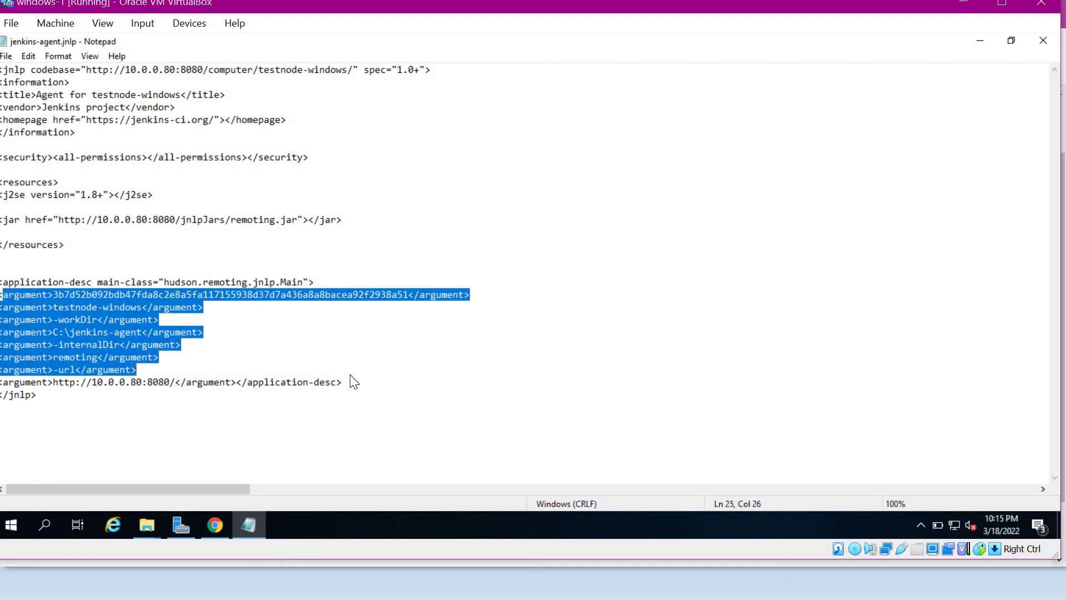
left_click(210, 319)
left_click_drag(52, 382, 176, 382)
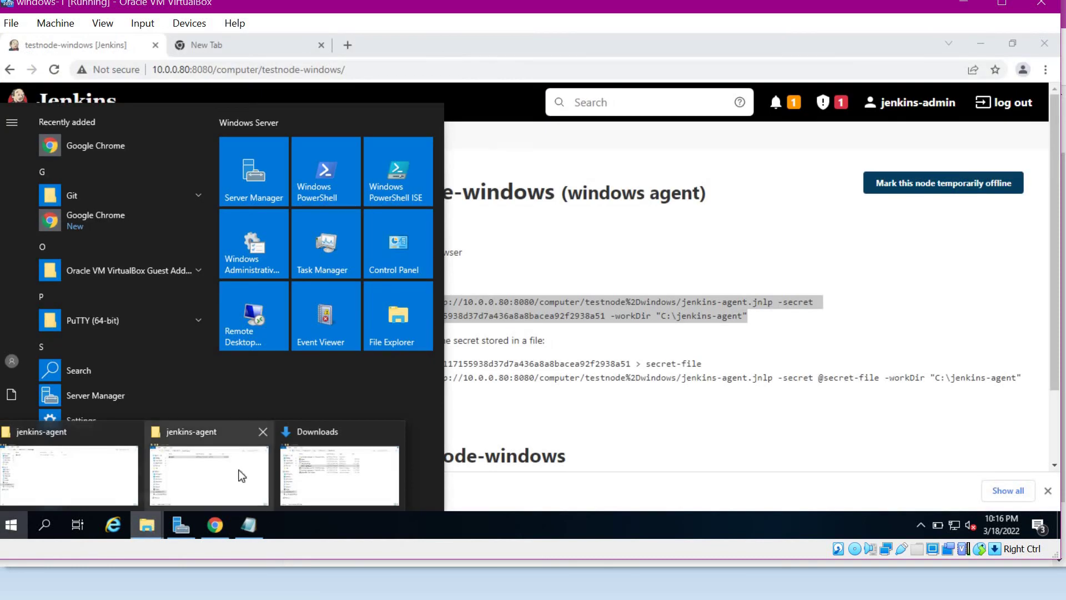
- Open a maximized Command Prompt in C:\jenkins-agent and paste the java -jar agent.jar command
left_click(208, 466)
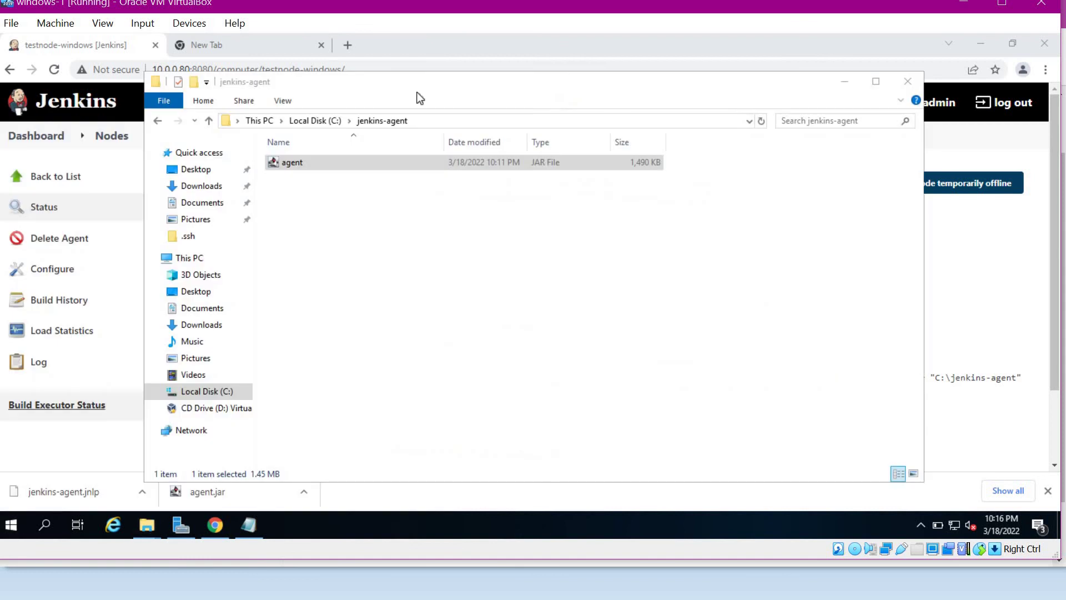
left_click(432, 122)
type("cmd")
key("Return")
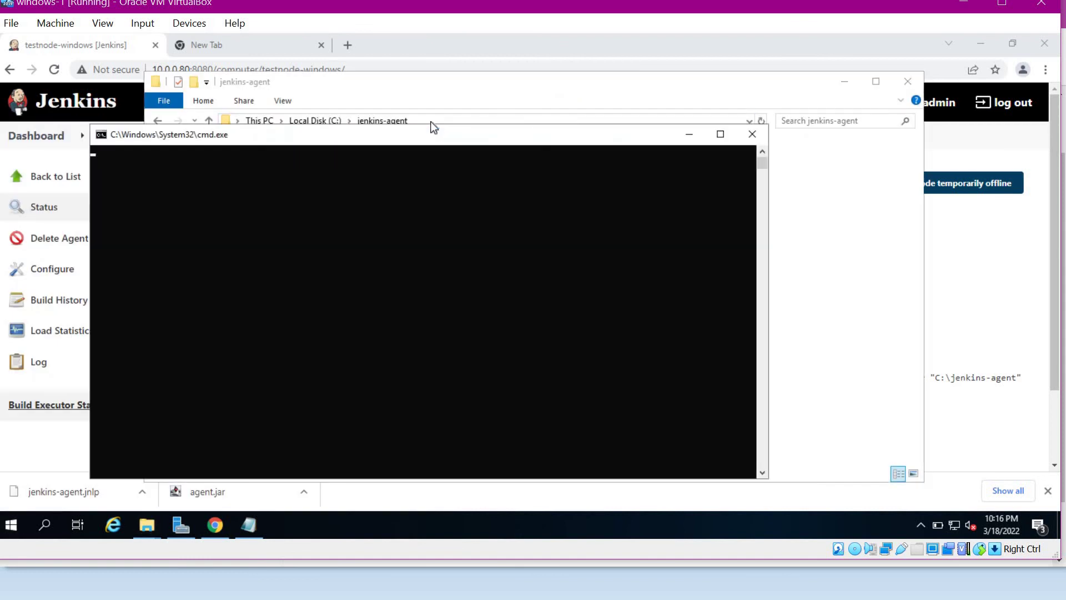
double_click(456, 137)
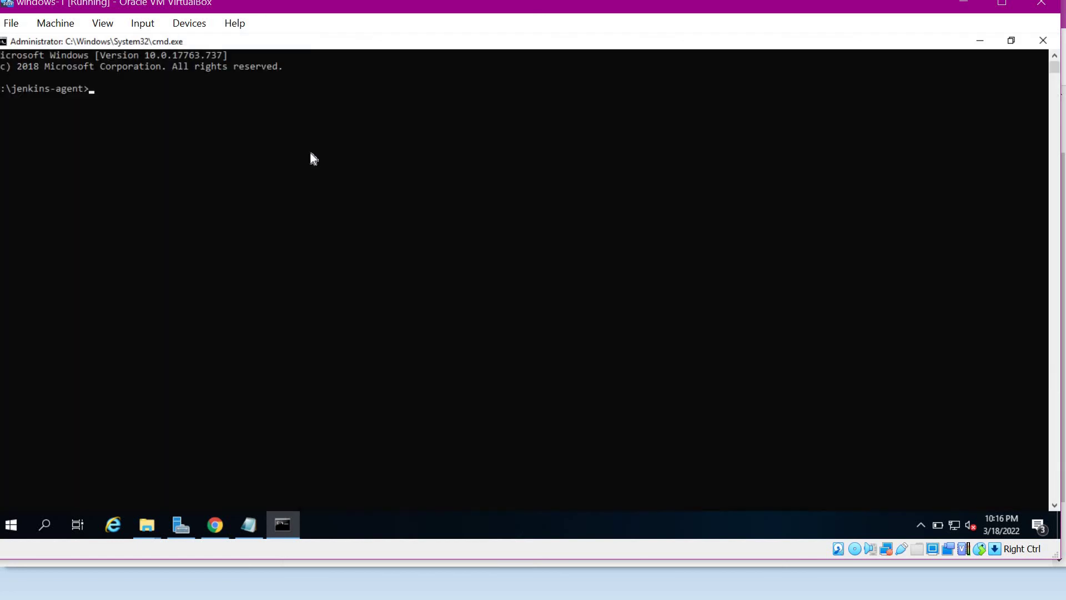
right_click(310, 154)
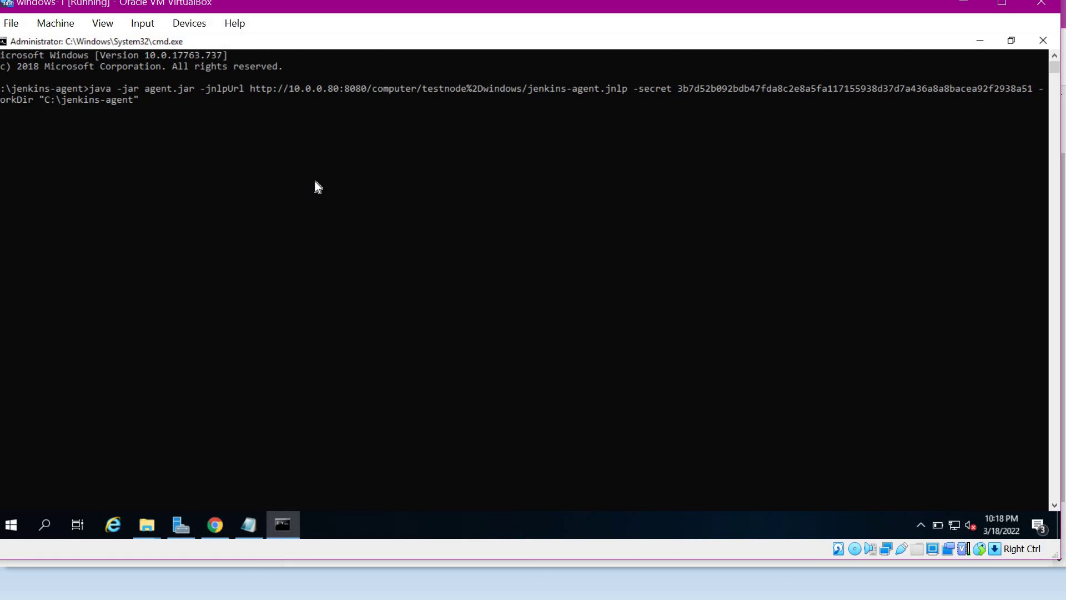
key("Return")
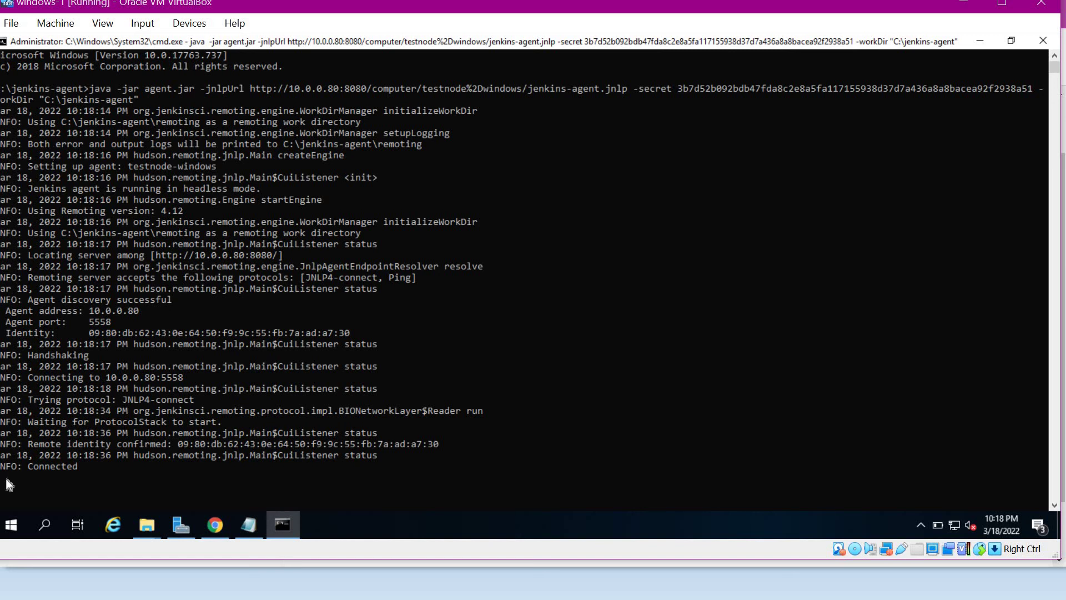
left_click_drag(3, 468, 81, 465)
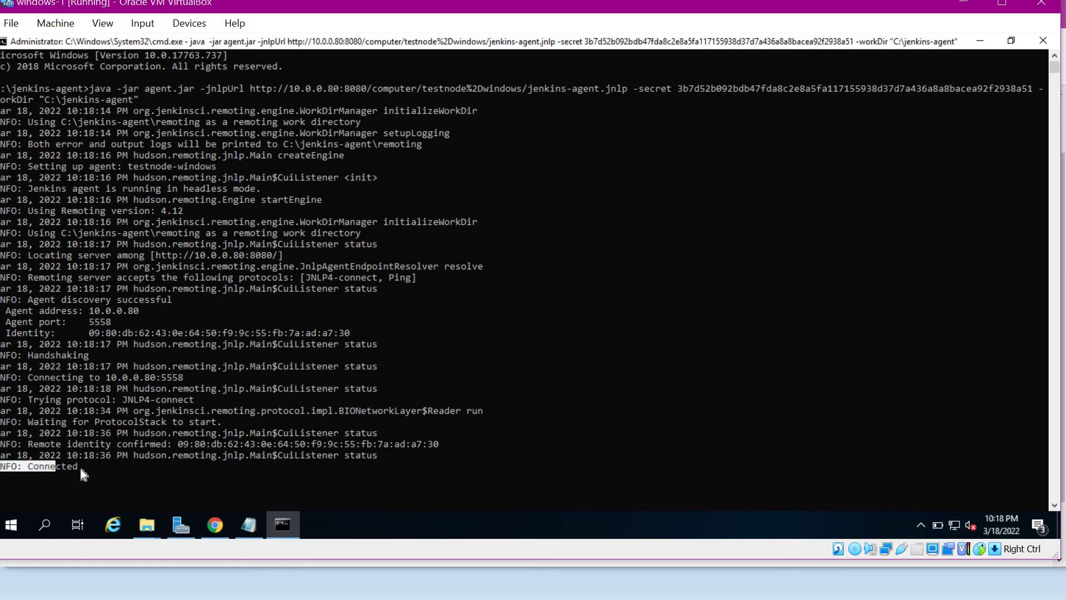
left_click(2, 122)
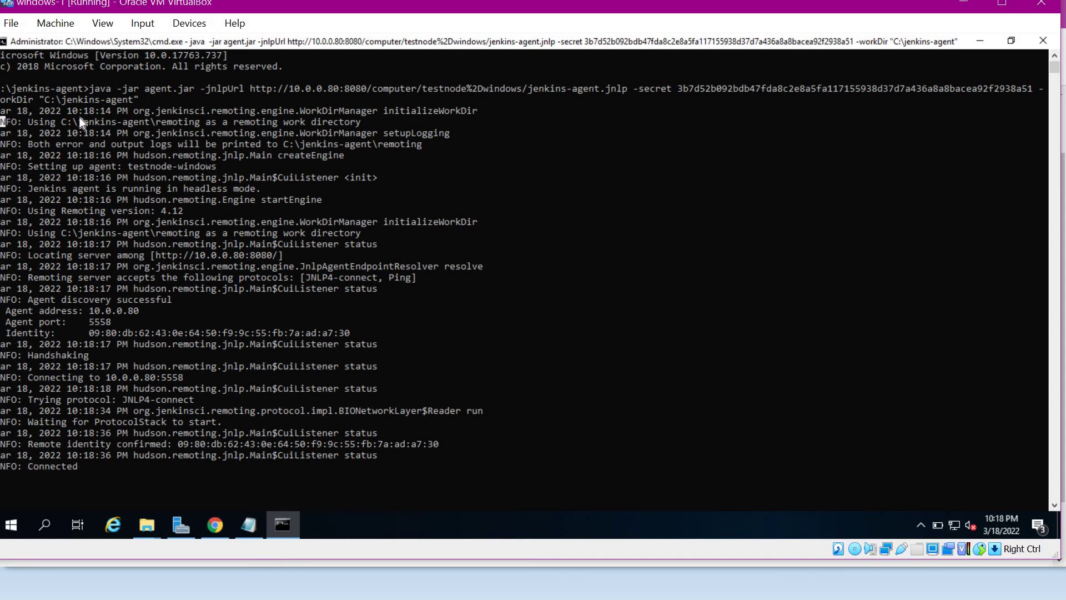
left_click_drag(193, 129, 387, 128)
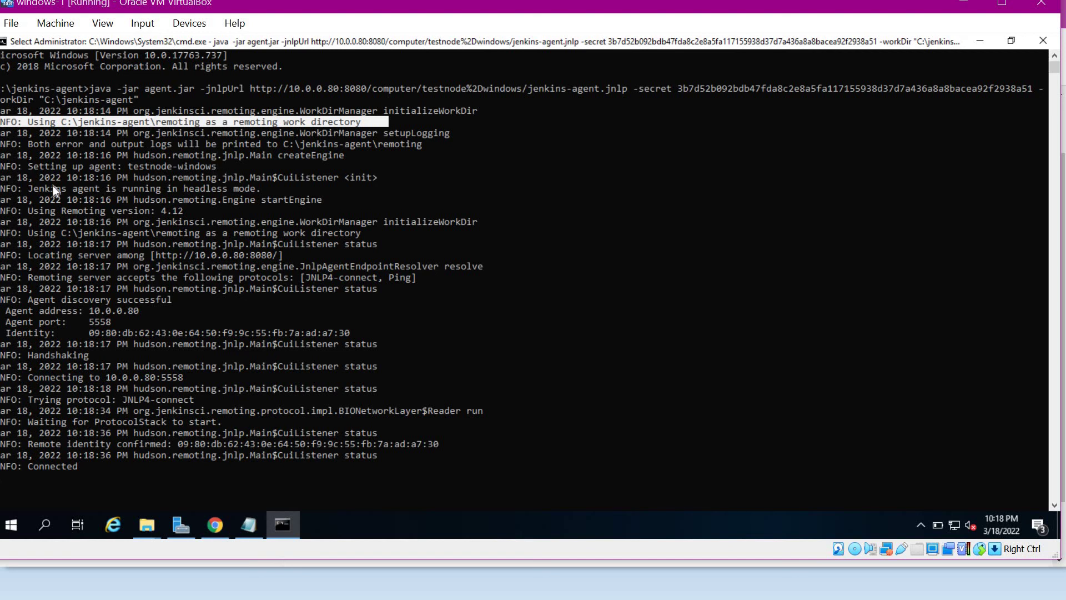
left_click_drag(2, 189, 145, 190)
left_click_drag(259, 199, 277, 195)
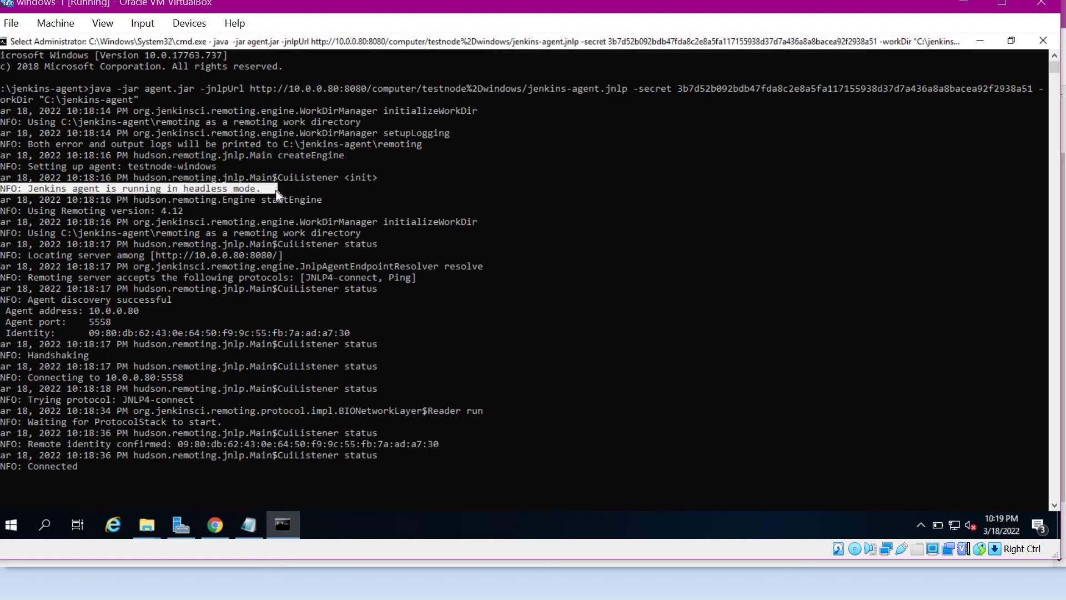
left_click_drag(27, 232, 227, 244)
left_click_drag(373, 235, 378, 237)
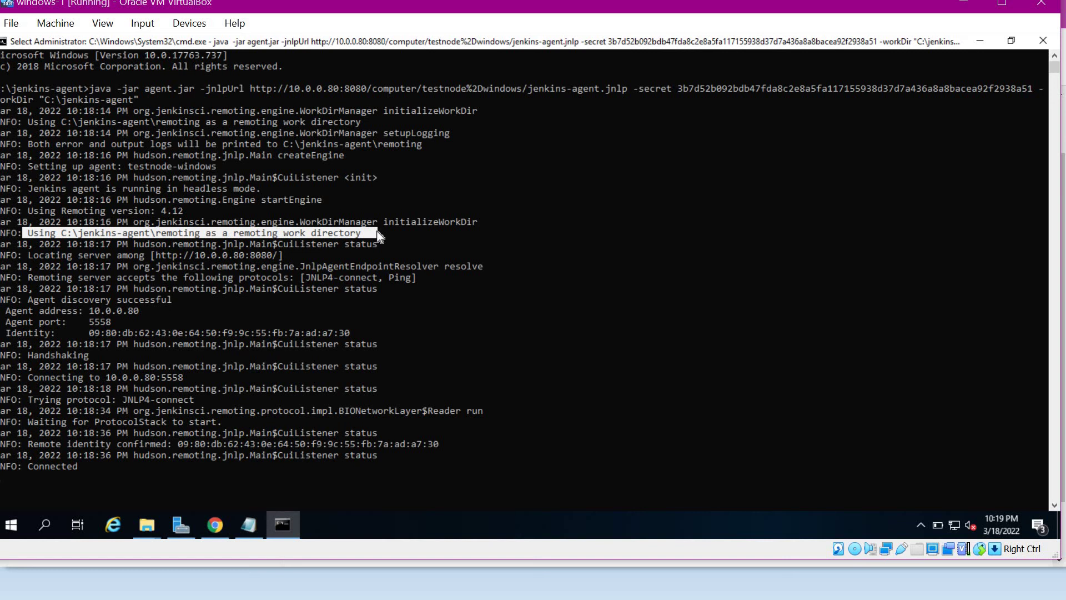
left_click_drag(2, 308, 148, 323)
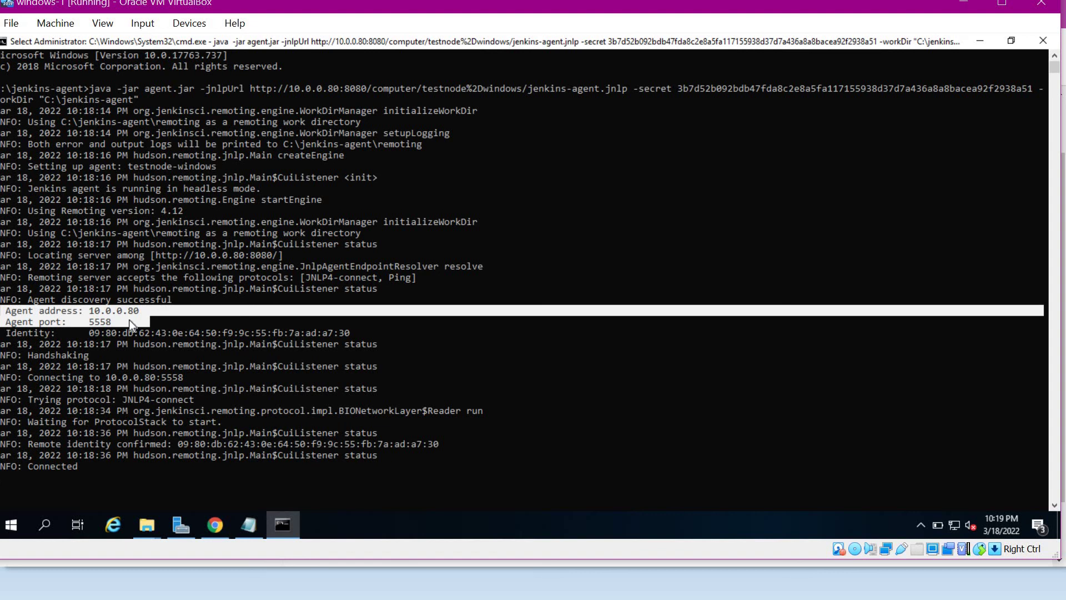
left_click_drag(27, 377, 190, 377)
left_click_drag(33, 399, 205, 399)
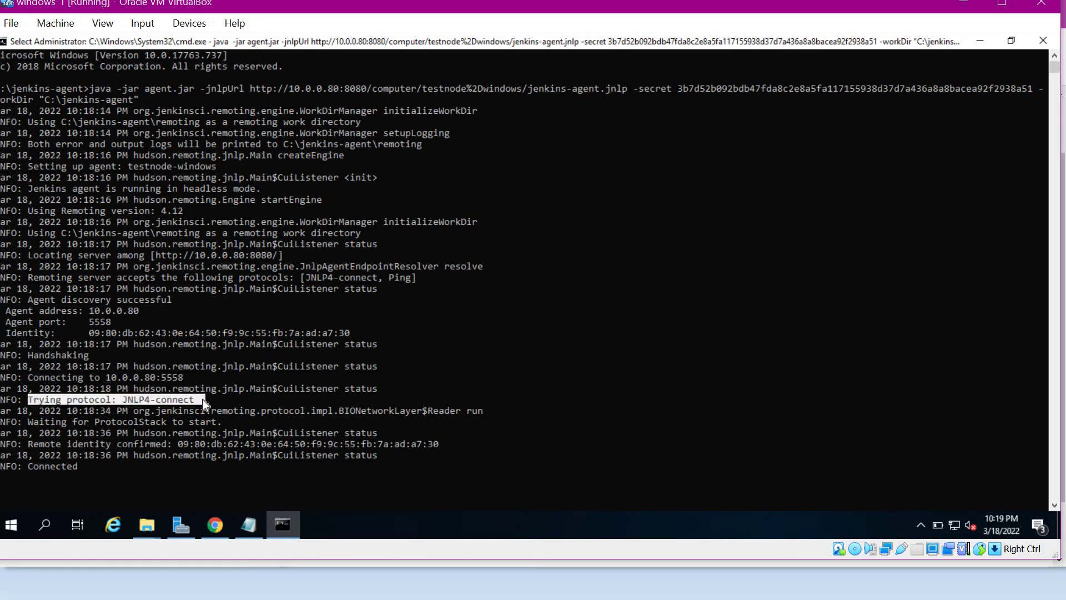
left_click_drag(2, 465, 103, 470)
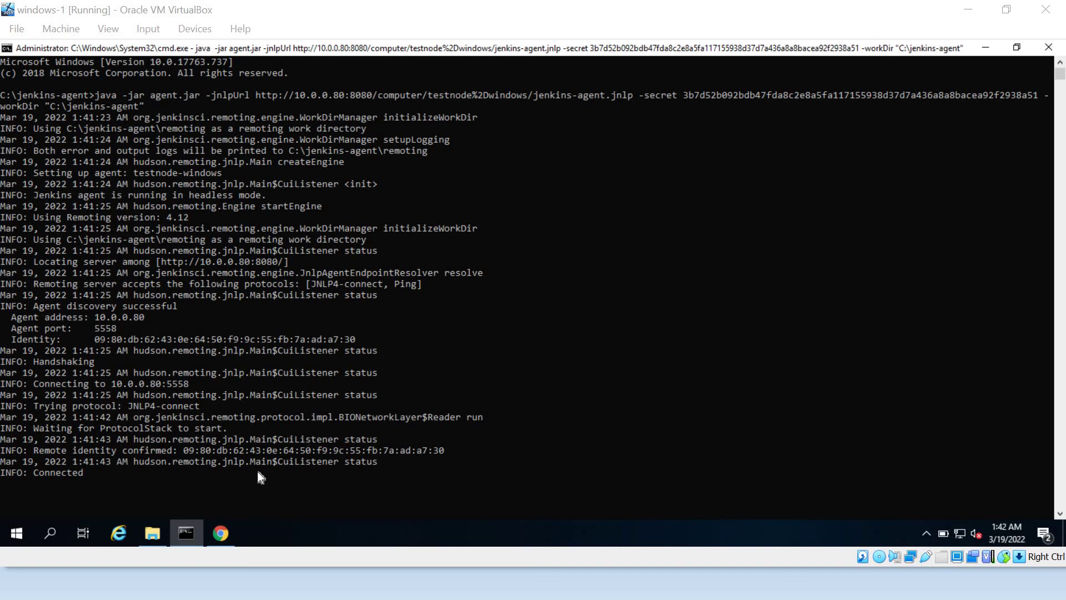
- Close the running agent console and reload testnode-windows, which now reports Connection was broken
left_click(210, 543)
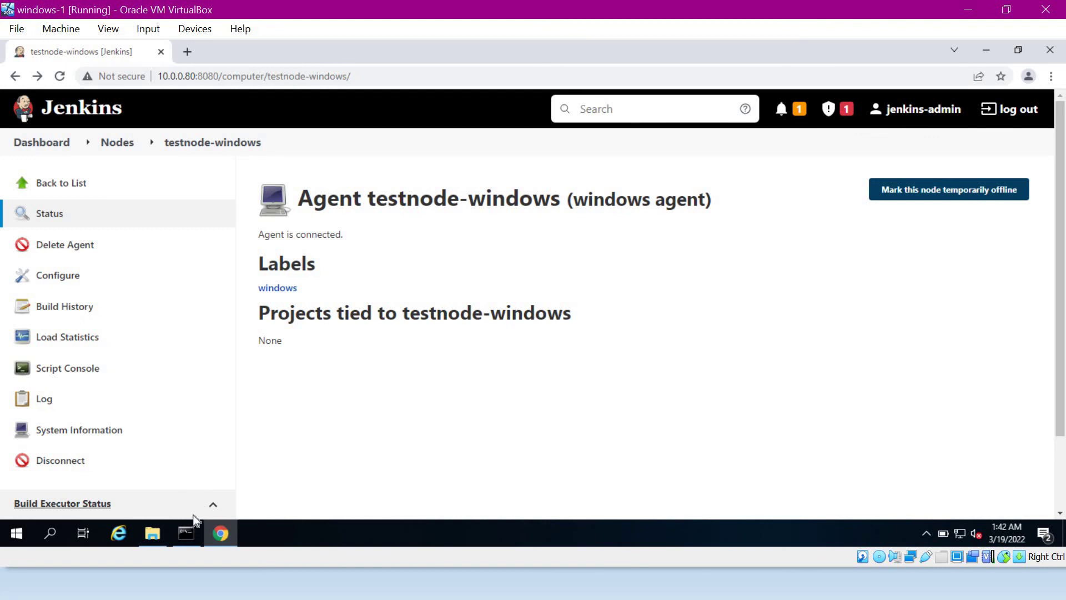
left_click(184, 542)
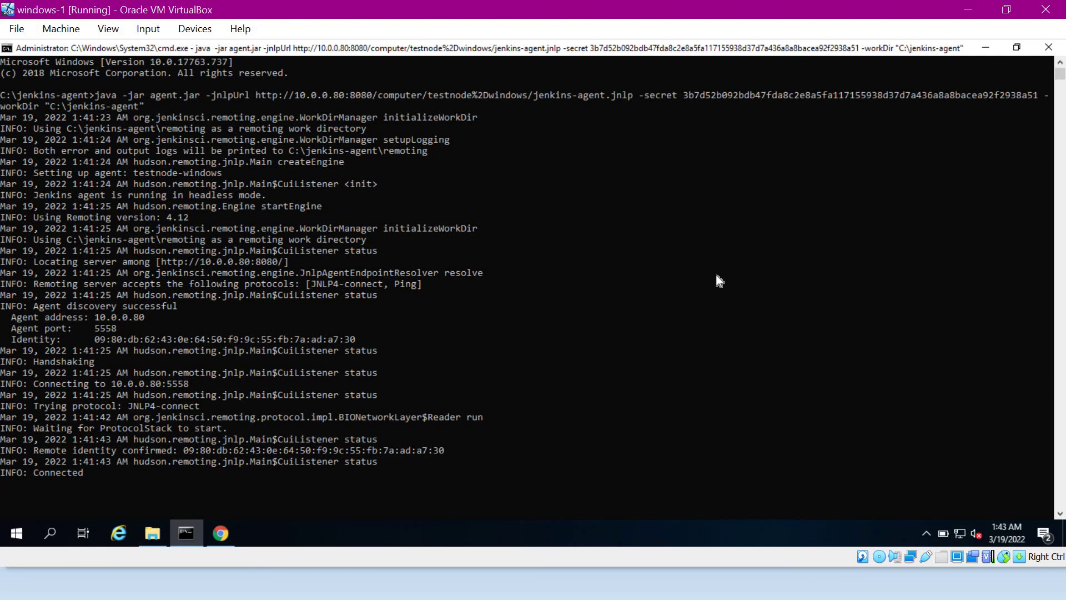
left_click(1048, 47)
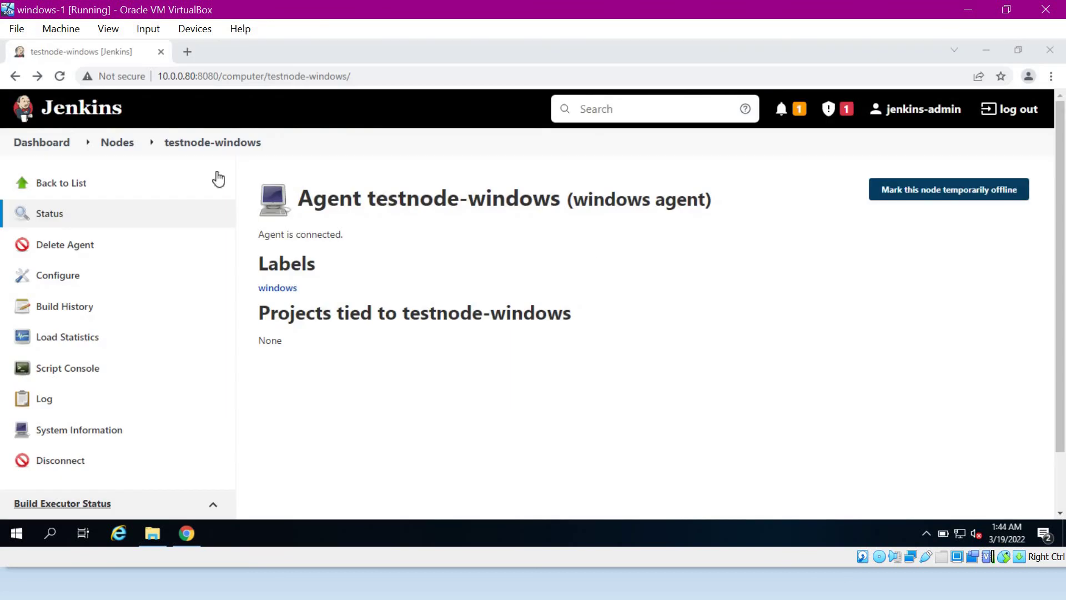
left_click(60, 76)
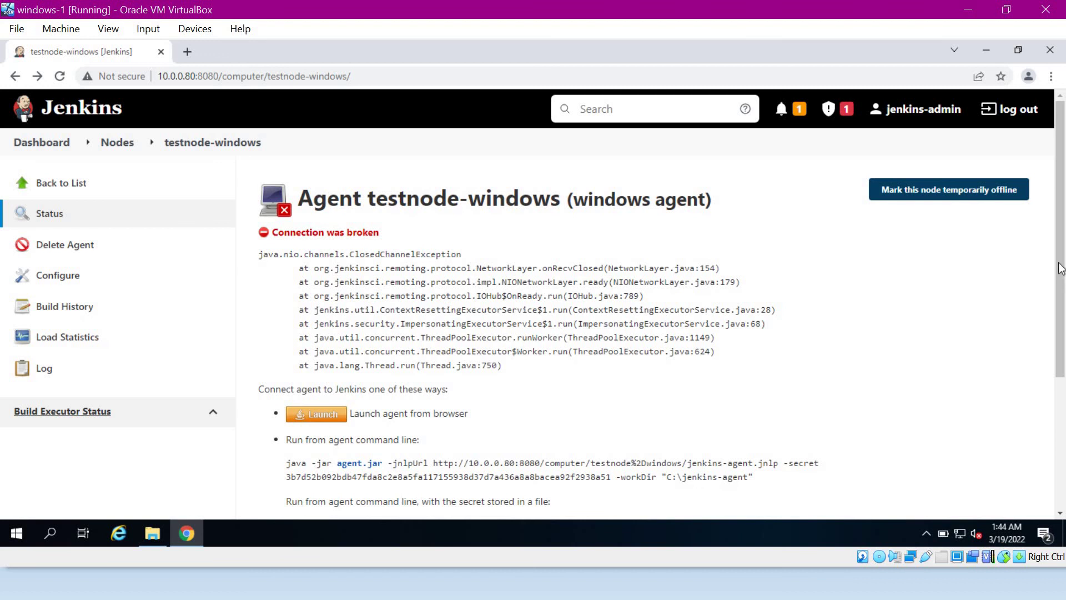
- Download jenkins-agent.jnlp via Launch and show it in the Downloads folder
scroll(443, 297, "down", 3)
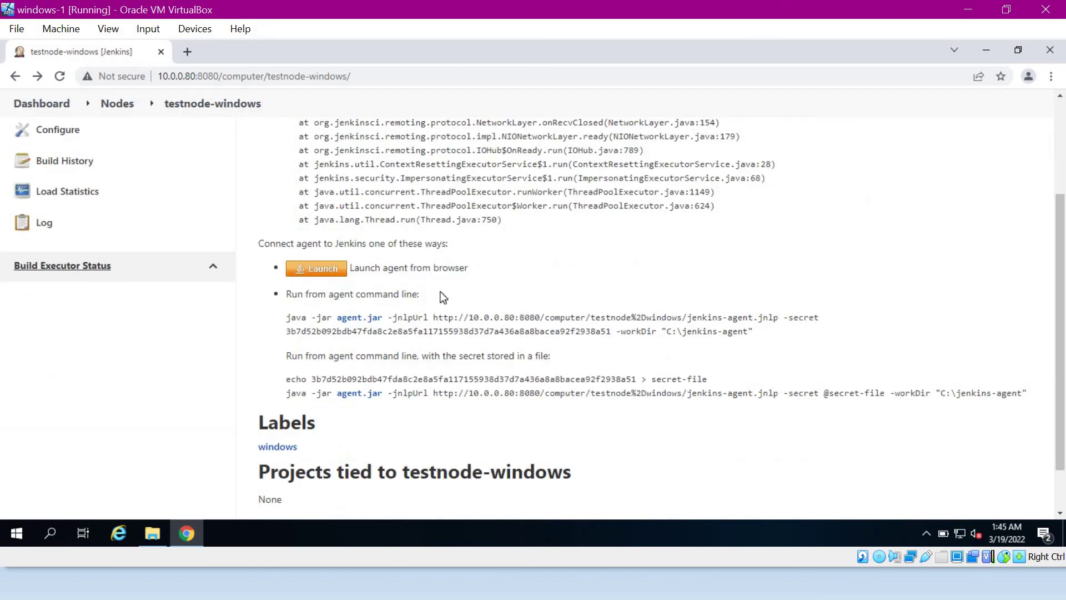
left_click(325, 272)
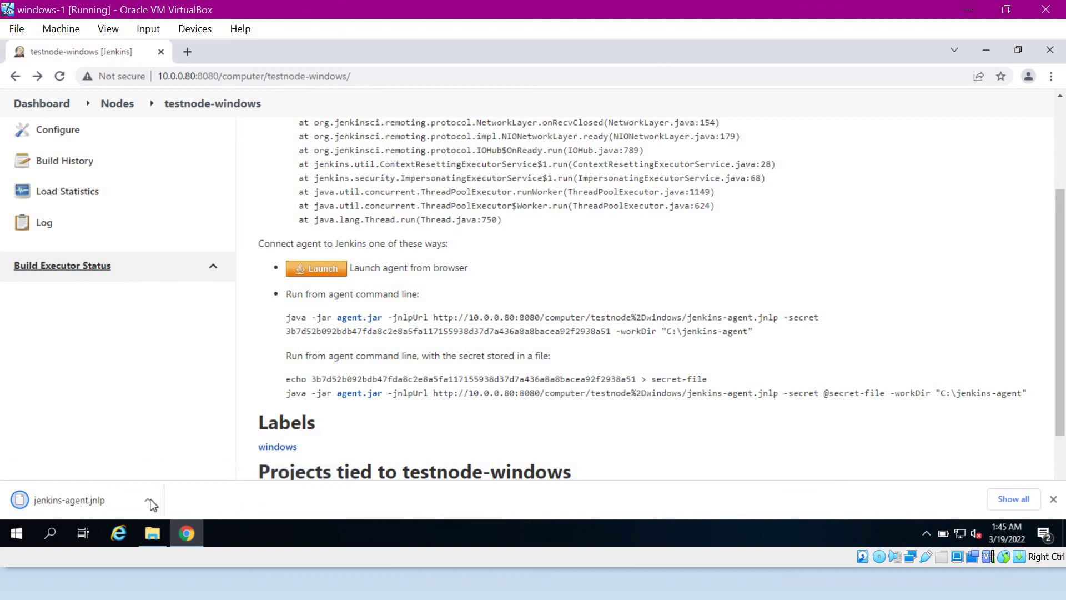
left_click(147, 500)
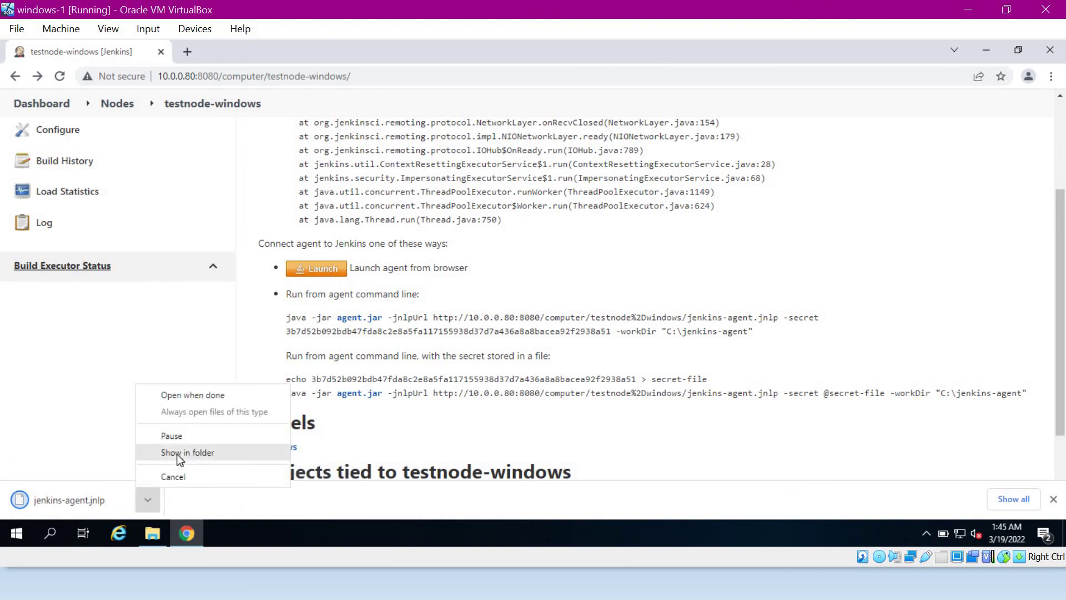
left_click(175, 453)
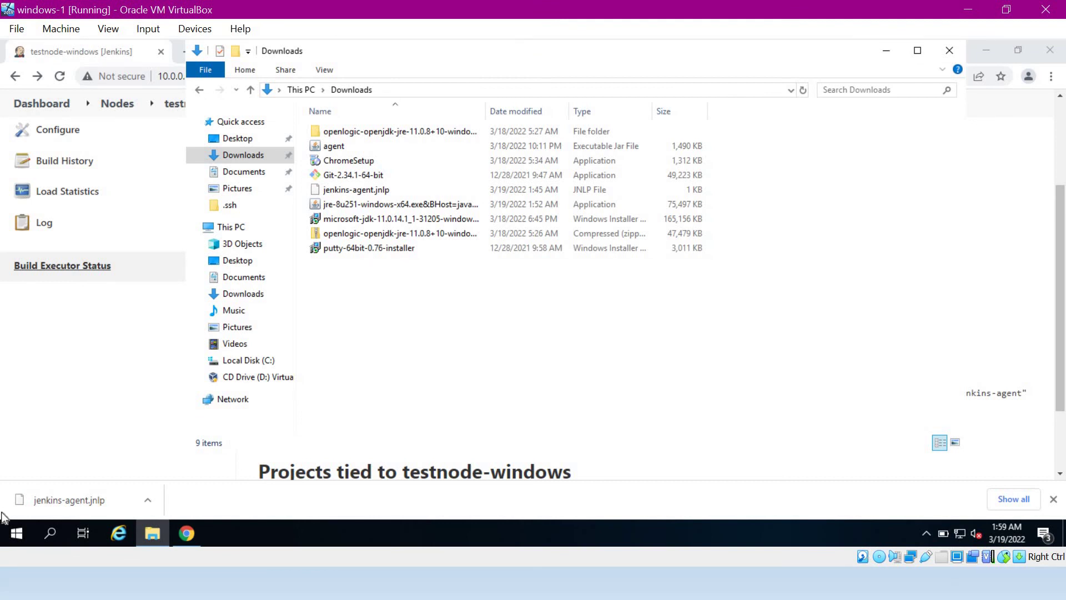
- Open Command Prompt as administrator from the Start search
left_click(10, 534)
type("cmd")
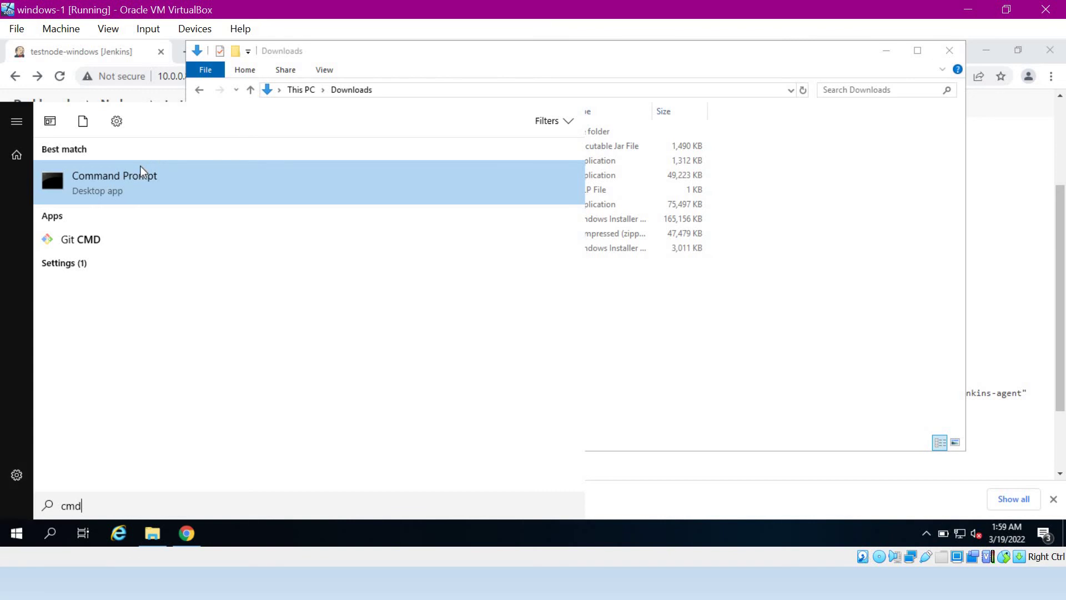
right_click(183, 176)
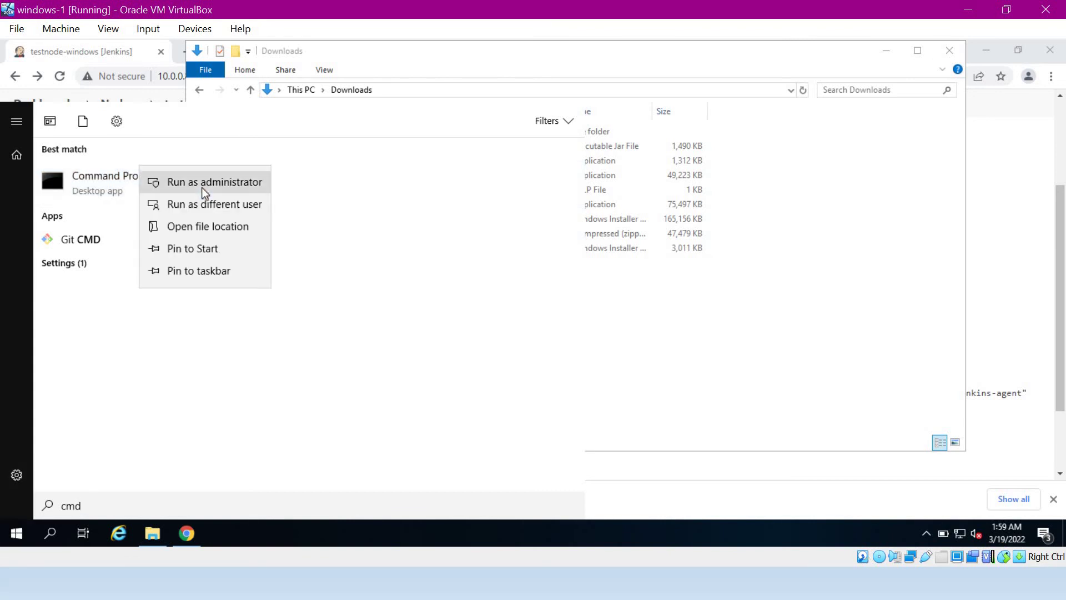
left_click(202, 186)
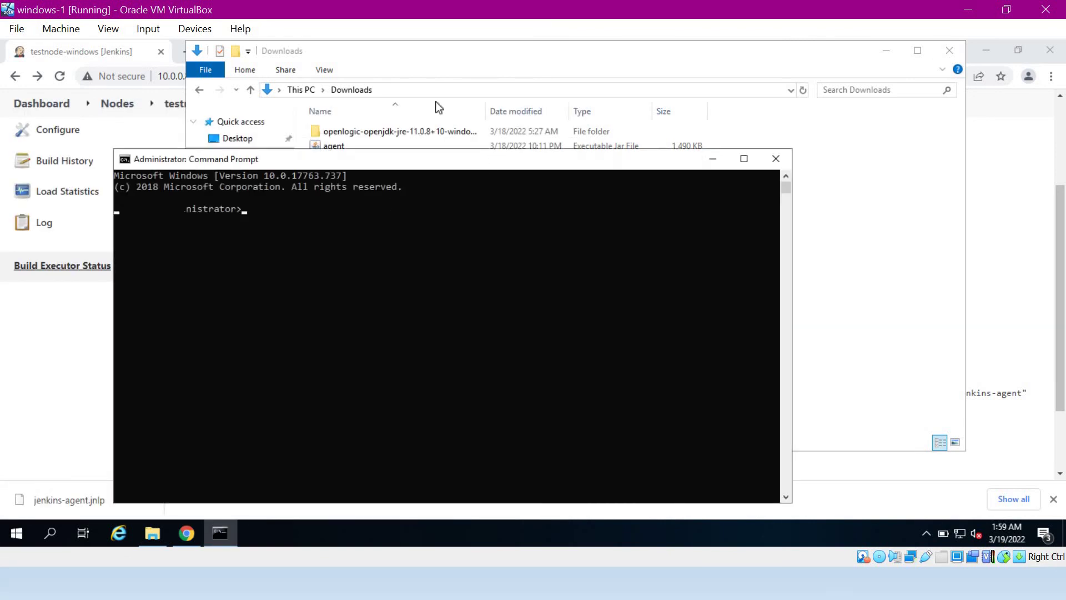
- Change to Downloads and run javaws .\jenkins-agent.jnlp
type("cd Downloads")
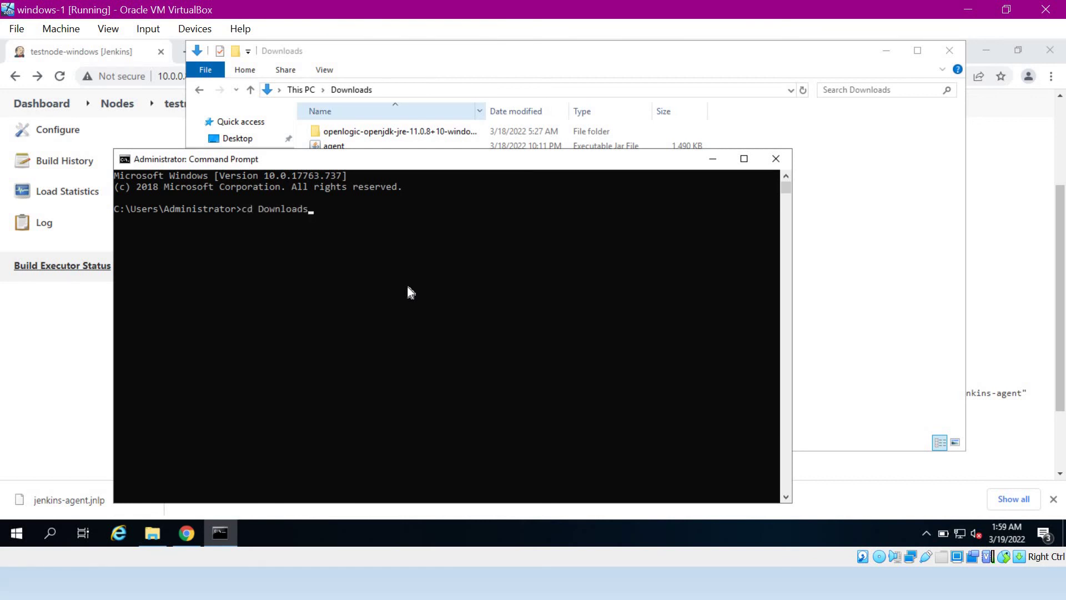
key("Return")
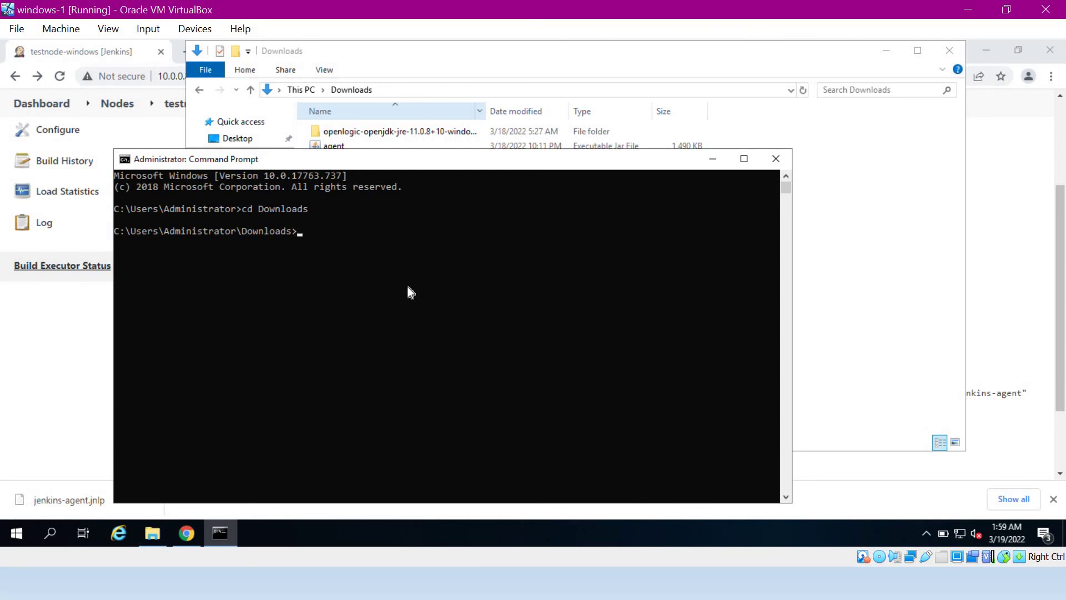
type("javaws .\\j")
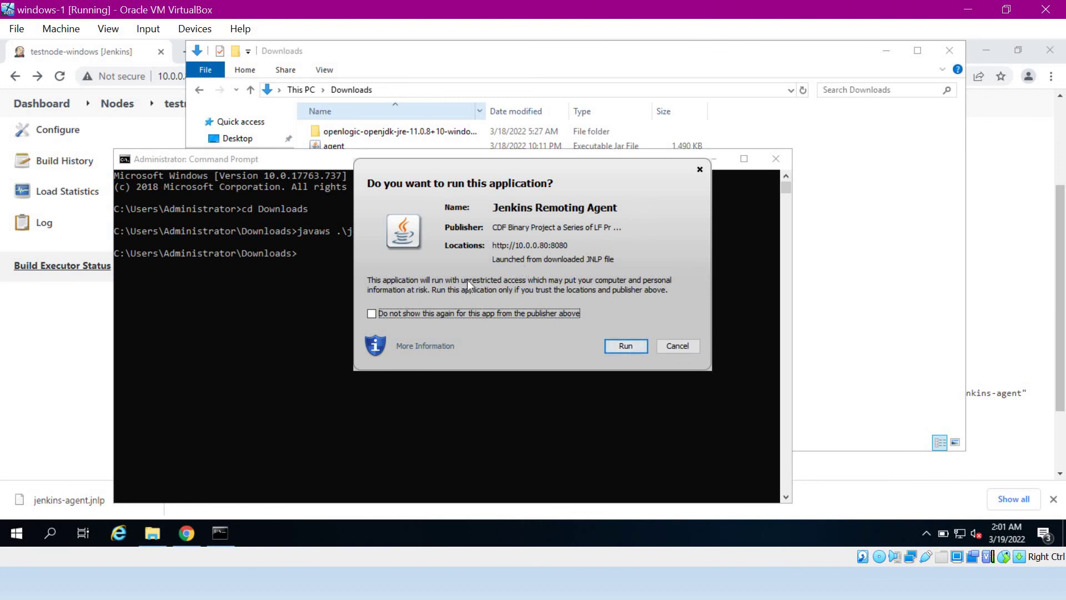
- Allow the Jenkins Remoting Agent to run without future prompts, then install it as a Windows service
left_click(371, 314)
left_click(626, 346)
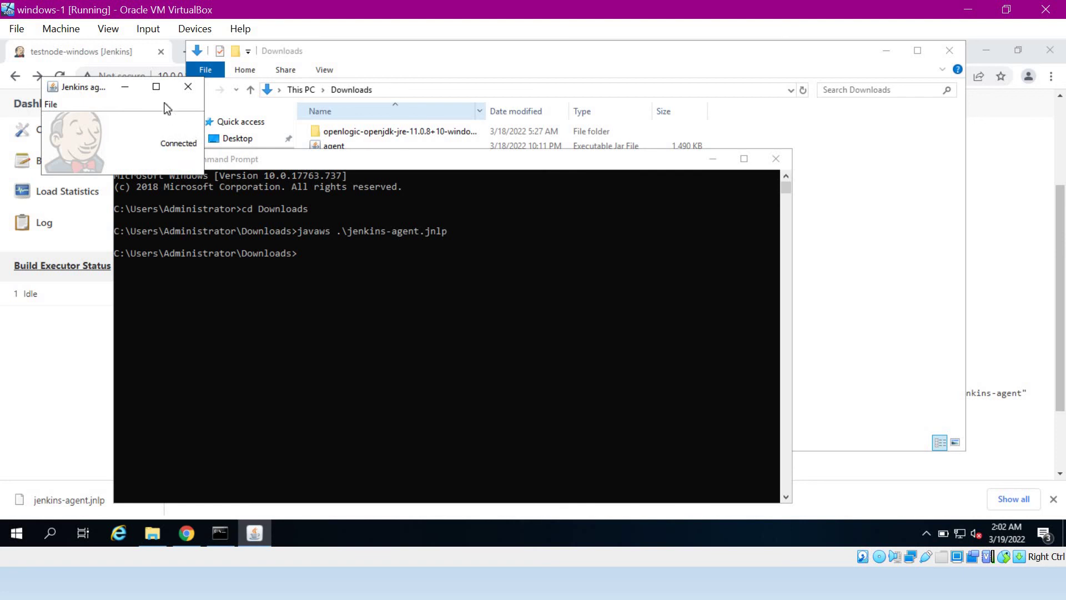
left_click(155, 87)
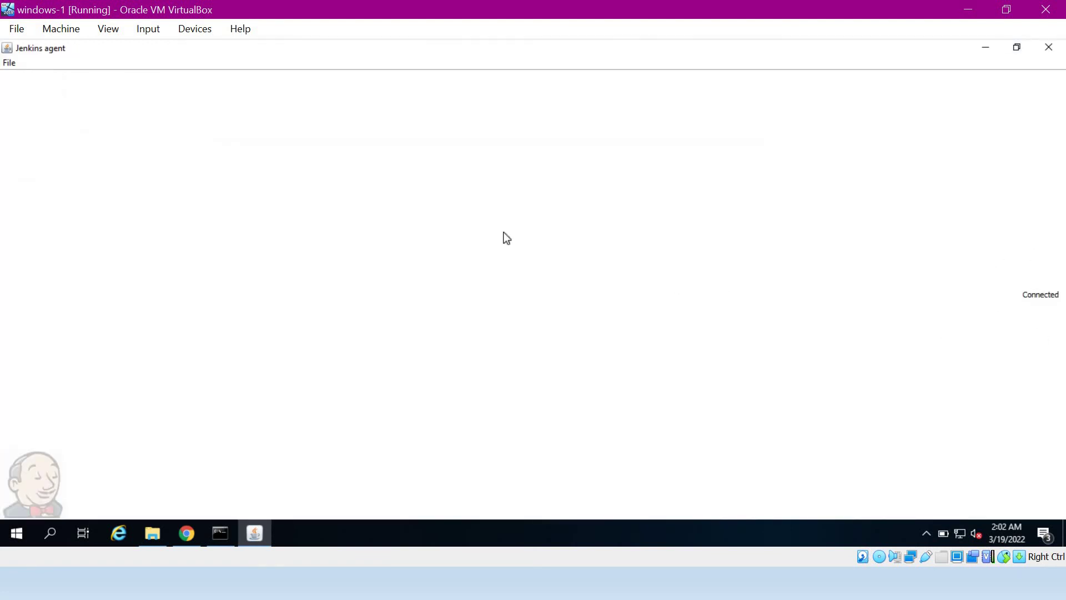
left_click(7, 63)
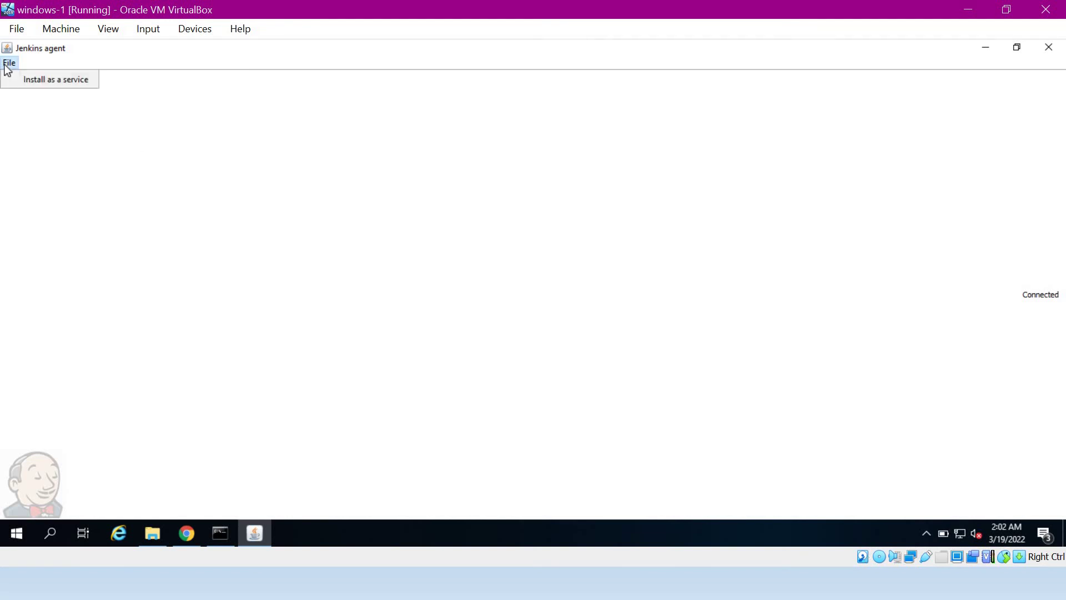
left_click(30, 80)
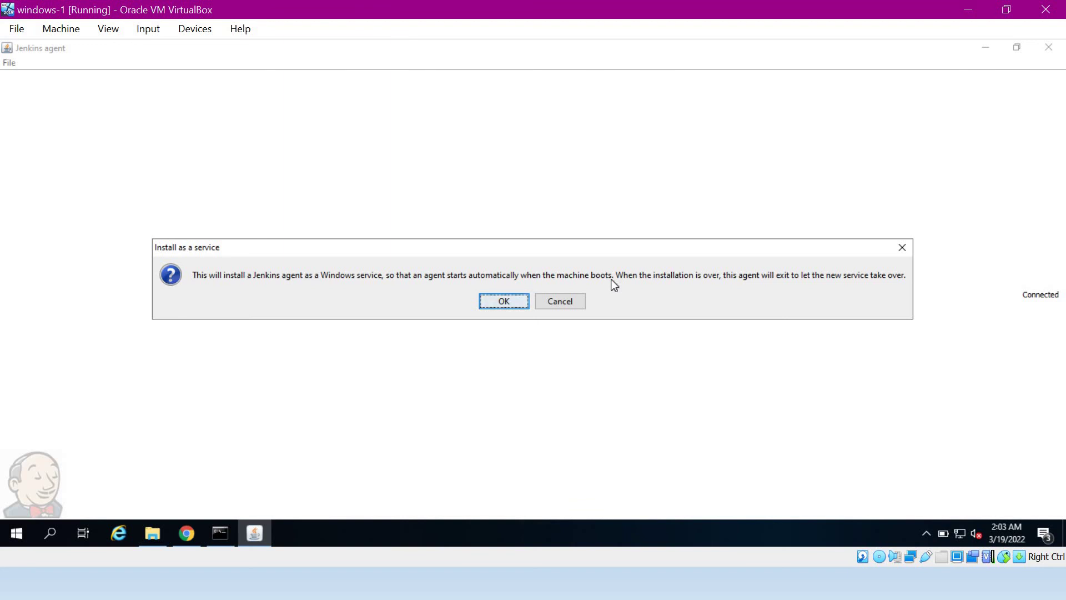
left_click(493, 302)
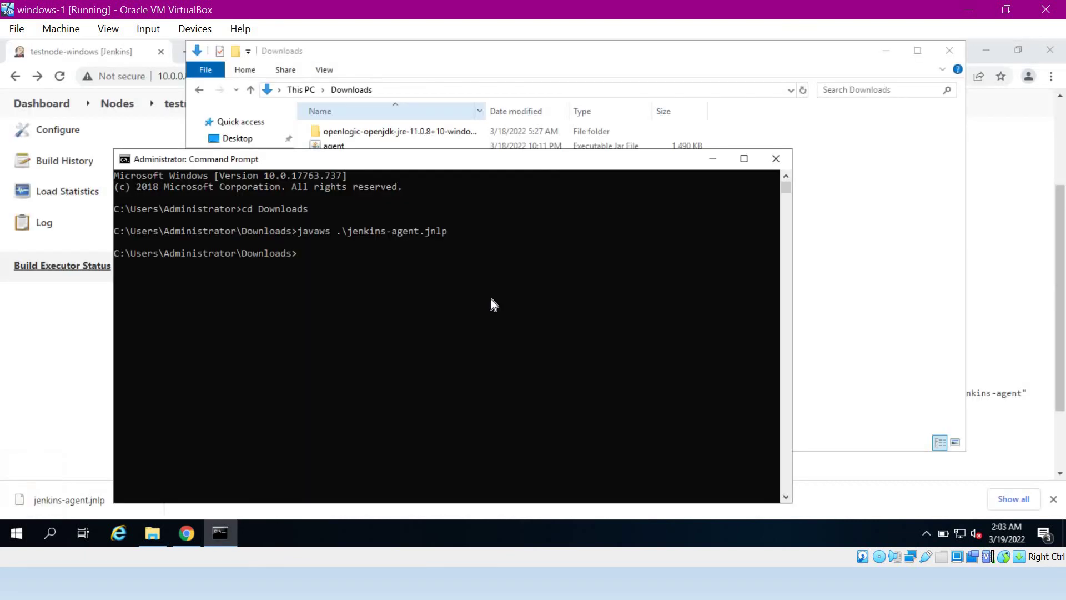
- Open Services maximized and locate the Jenkins agent service, Running with Automatic startup
left_click(14, 534)
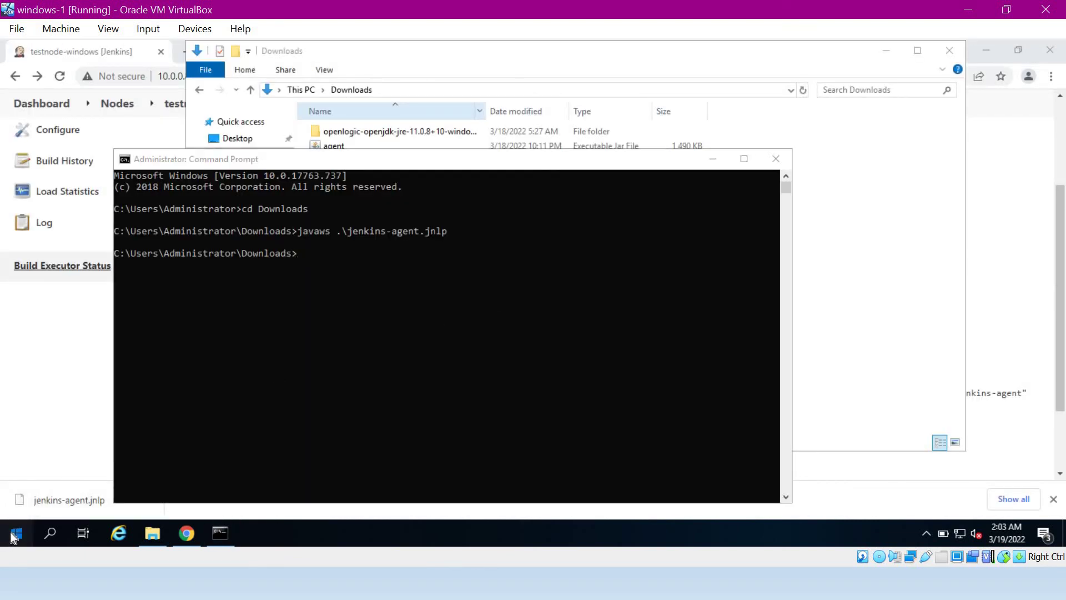
type("services")
left_click(121, 186)
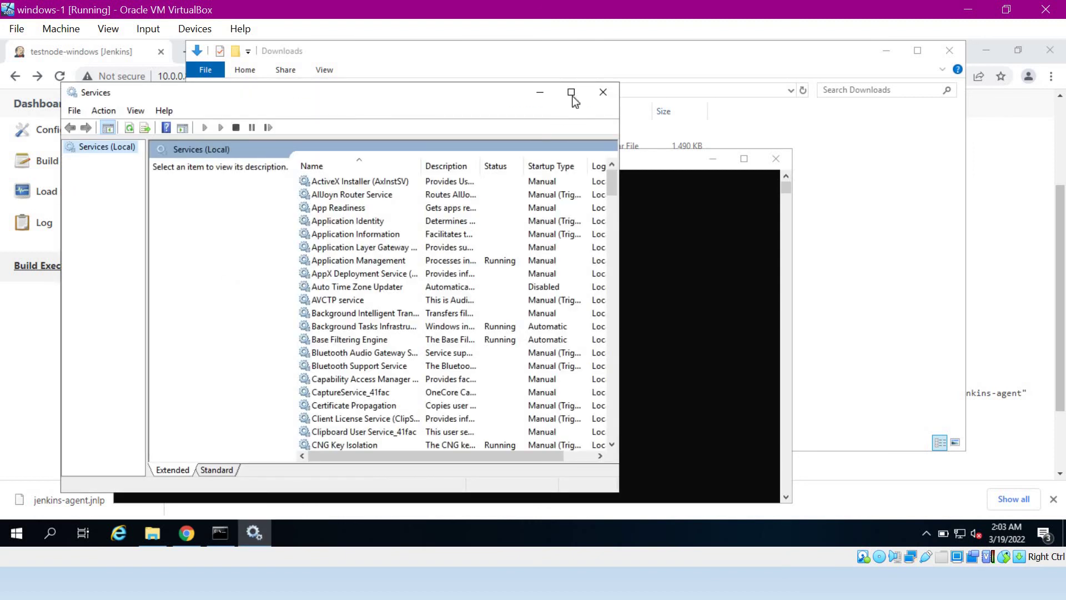
left_click(572, 93)
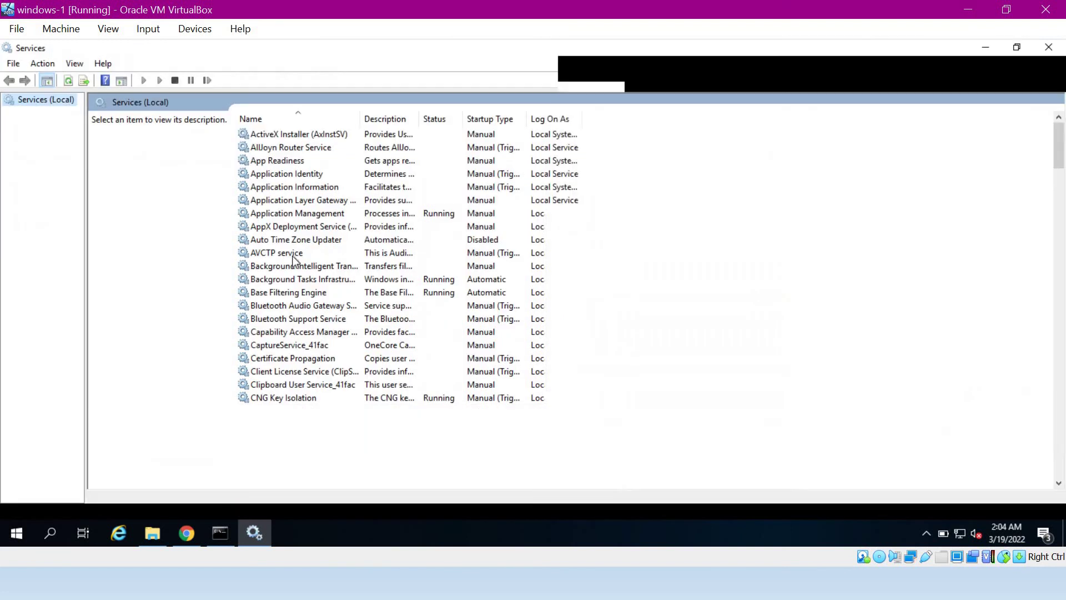
left_click(272, 305)
key("j")
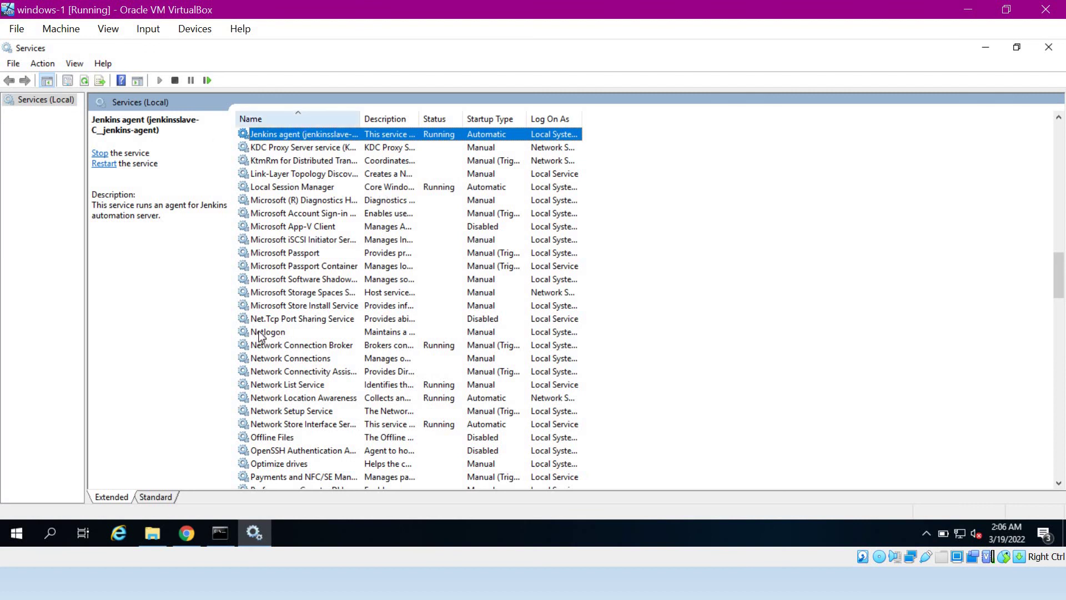
- Reload the testnode-windows node page in Chrome to check its connection
left_click(189, 538)
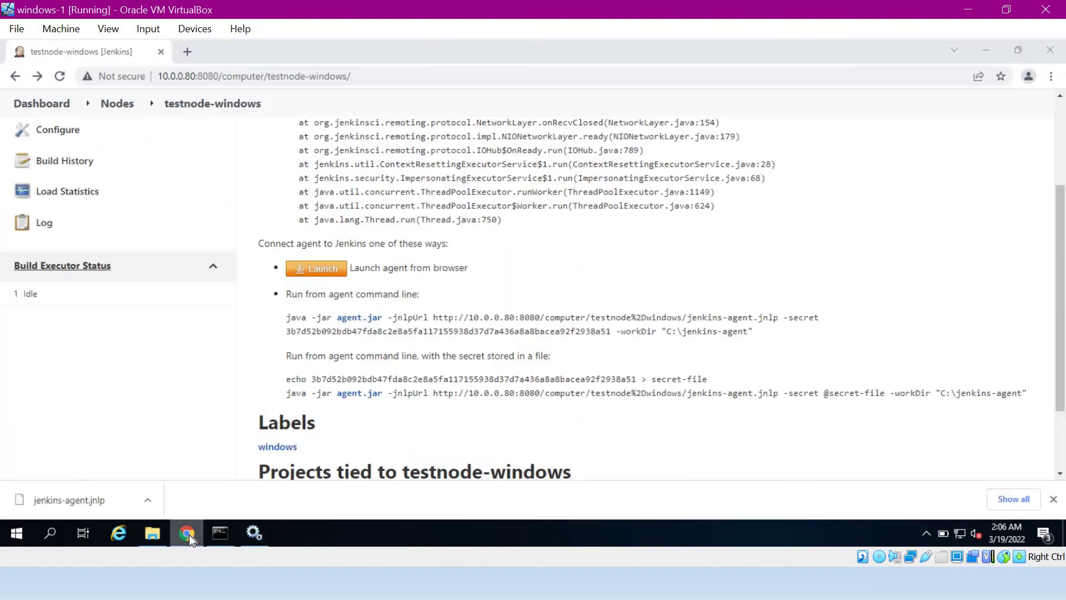
left_click(385, 76)
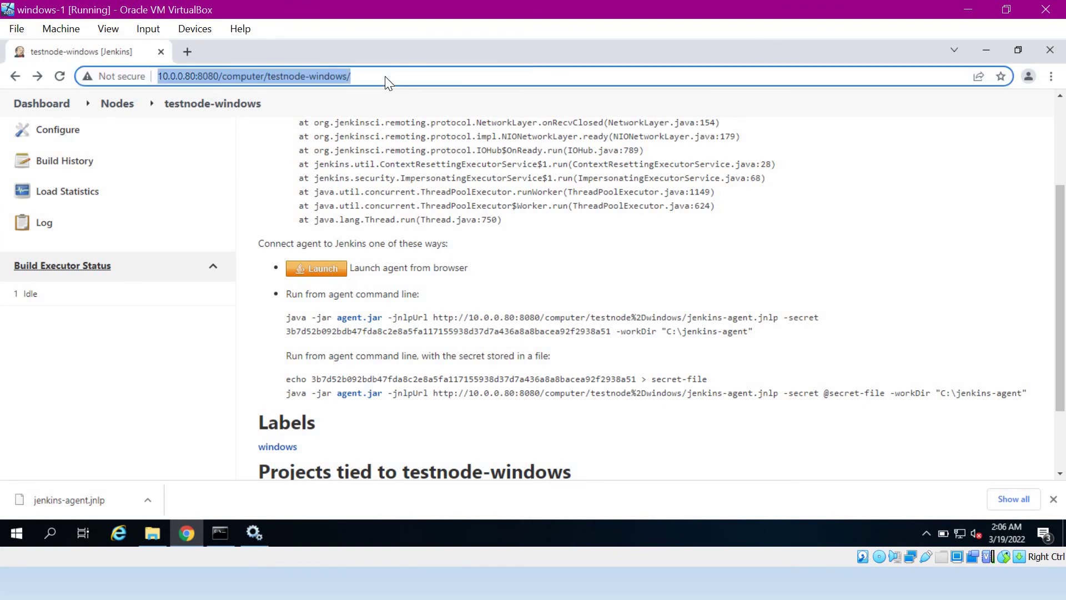
key("Return")
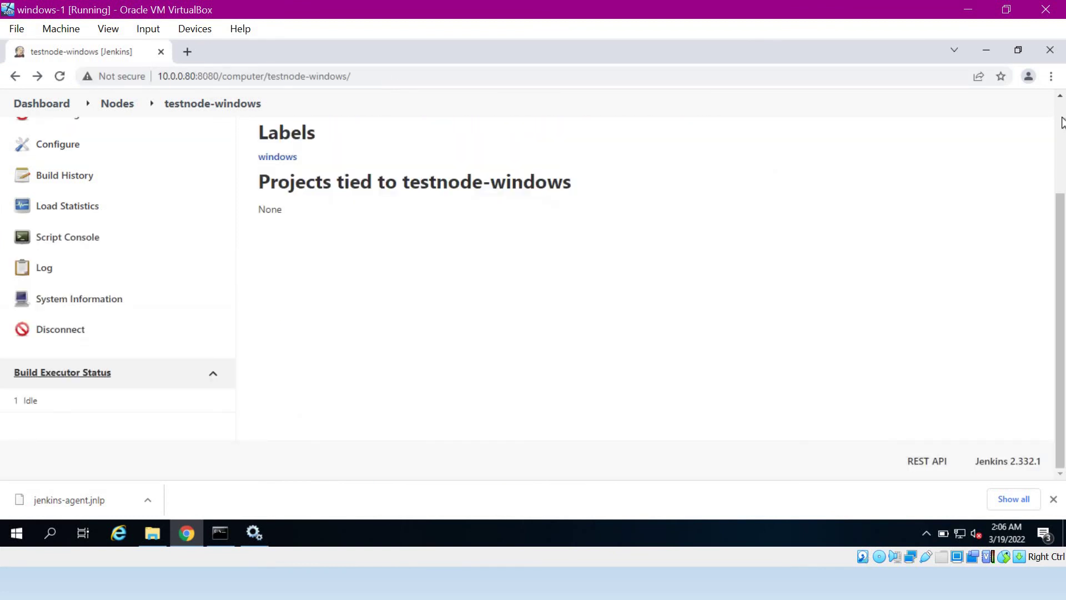
- Create a new Pipeline item named pipeline-windows
scroll(1061, 122, "up", 3)
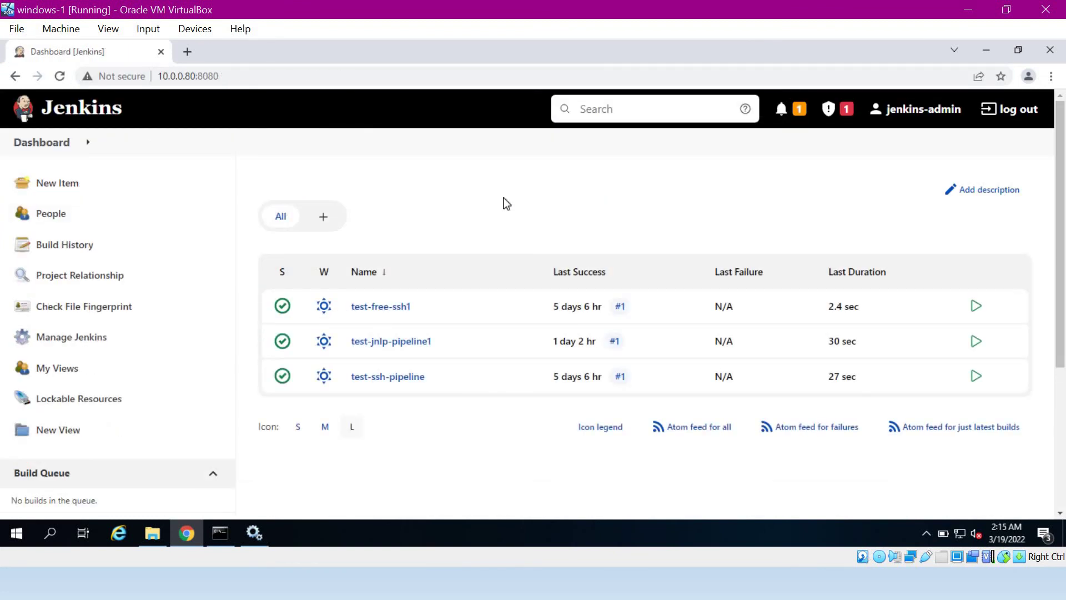
left_click(63, 191)
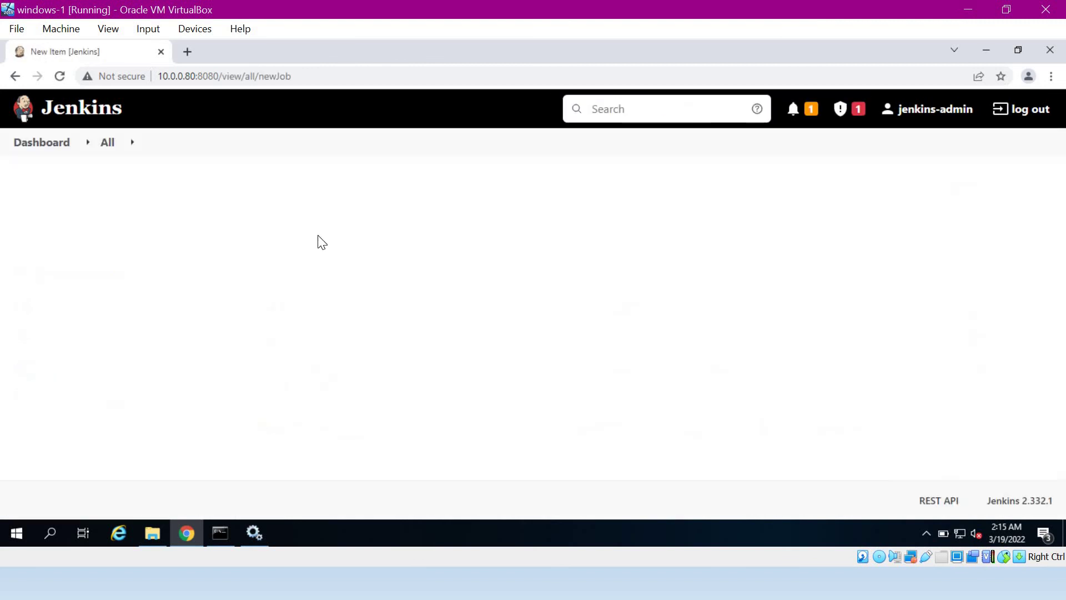
type("pip")
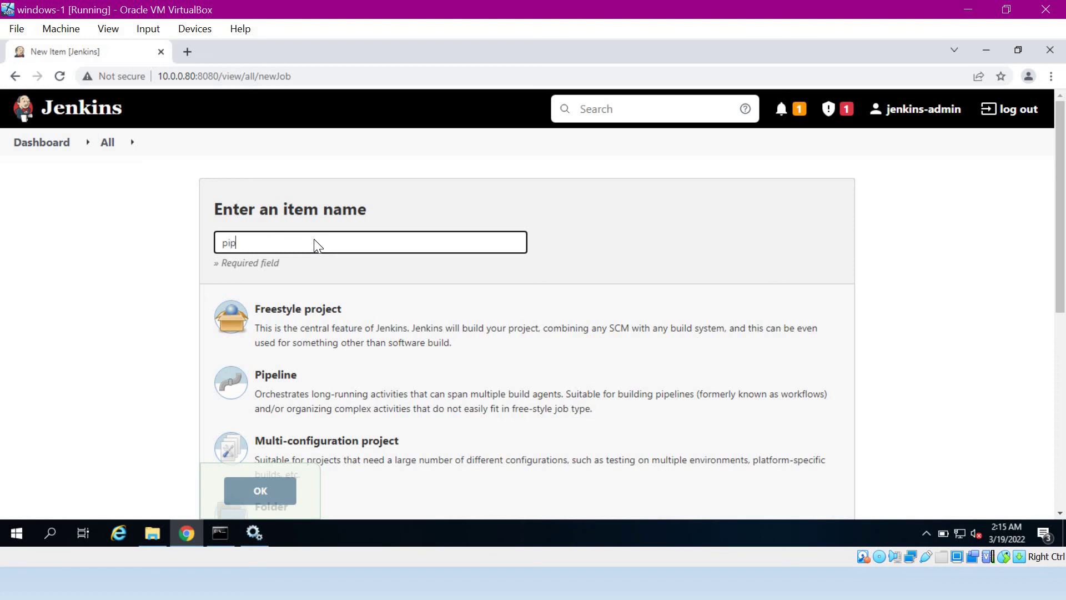
type("eline-windows")
left_click(304, 383)
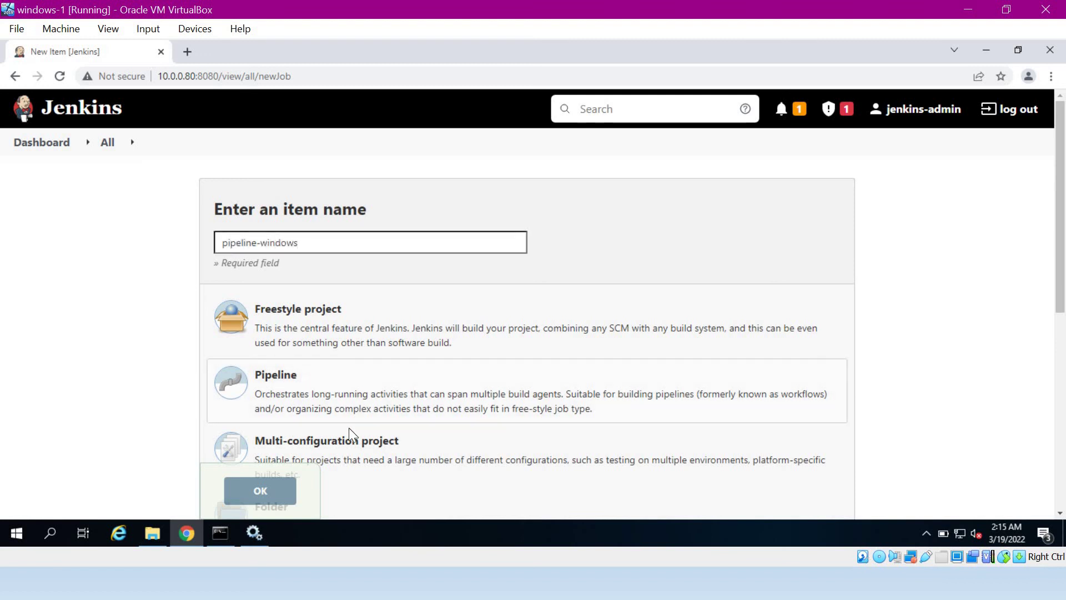
left_click(266, 494)
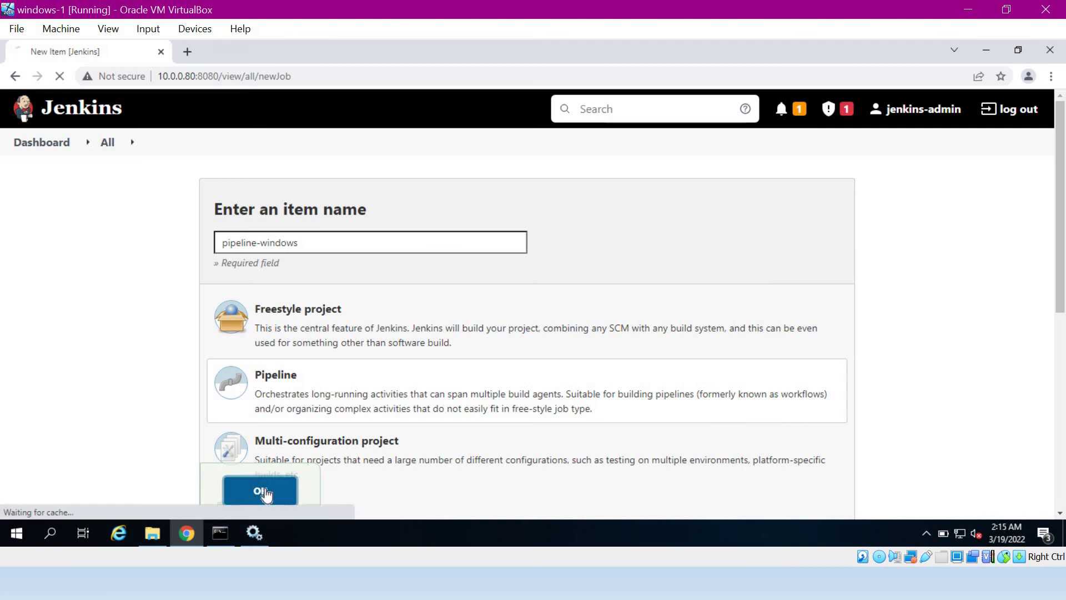
- Keep the Pipeline script definition in the pipeline-windows Pipeline section
left_click(475, 195)
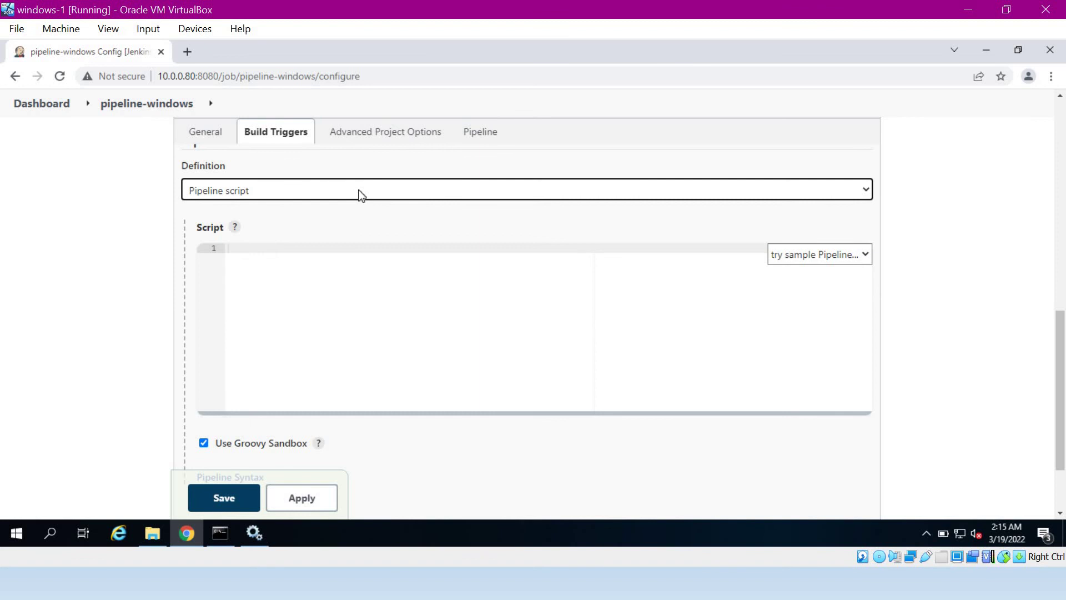
left_click(361, 195)
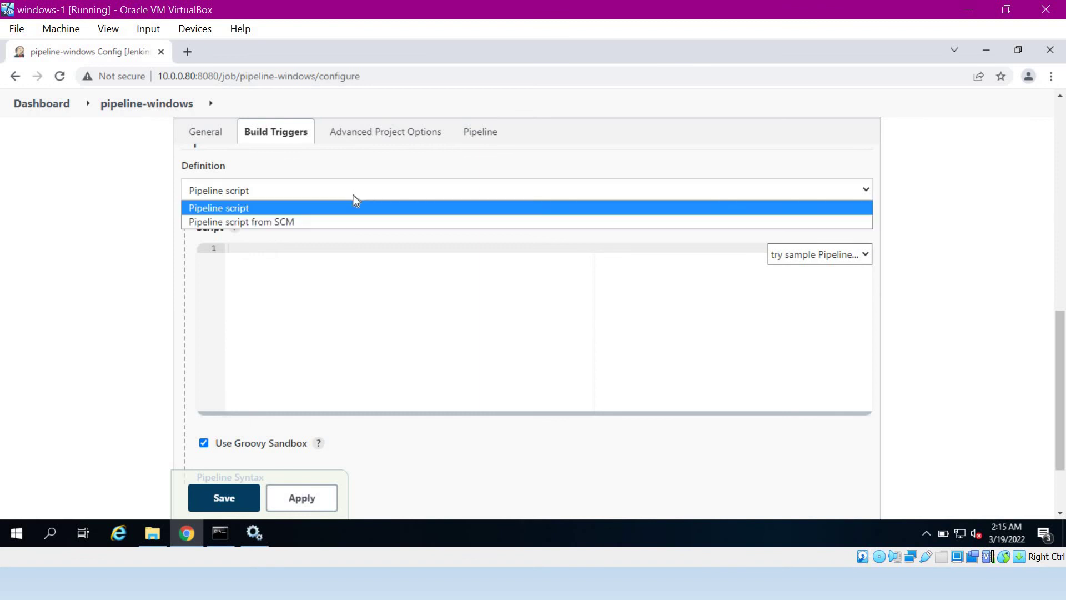
left_click(326, 209)
left_click(272, 258)
- Start the script with a pipeline block using agent label 'windows'
type("pipeline {")
key("Return")
key("Return")
key("Return")
type("agent")
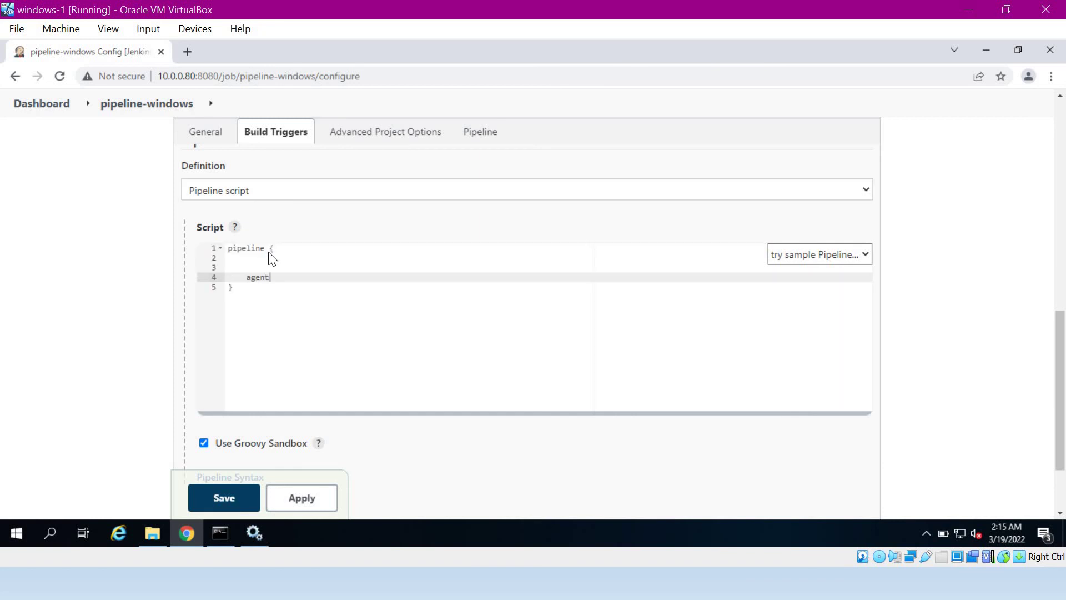
type(" {")
key("Return")
type("label ")
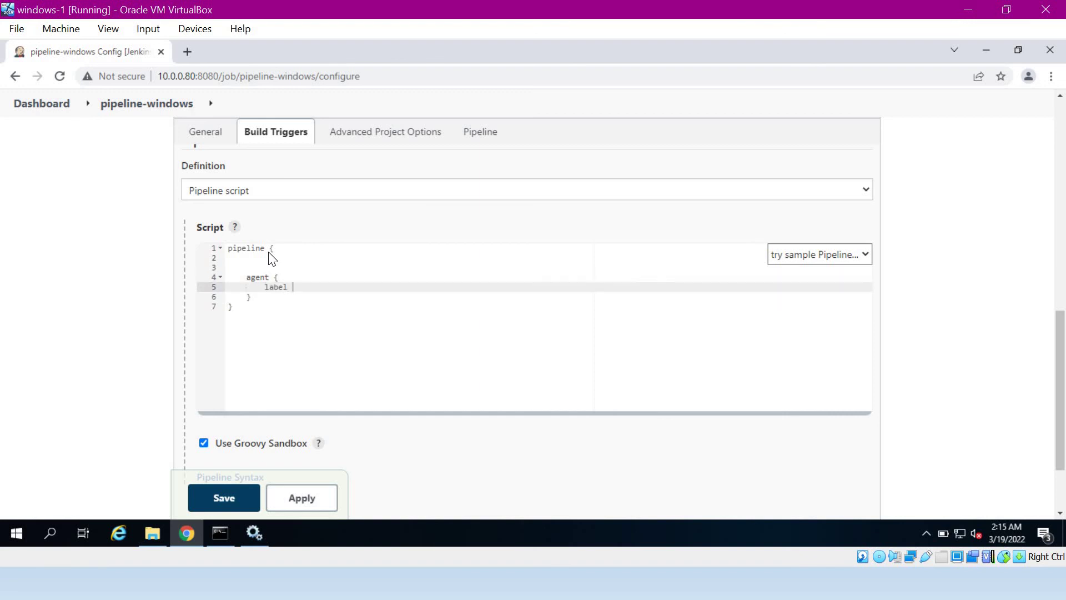
type("'windows")
key("Down")
key("Return")
key("Return")
- Add a stages block with a 'testing' stage whose steps run bat 'echo %PATH%'
type("stages")
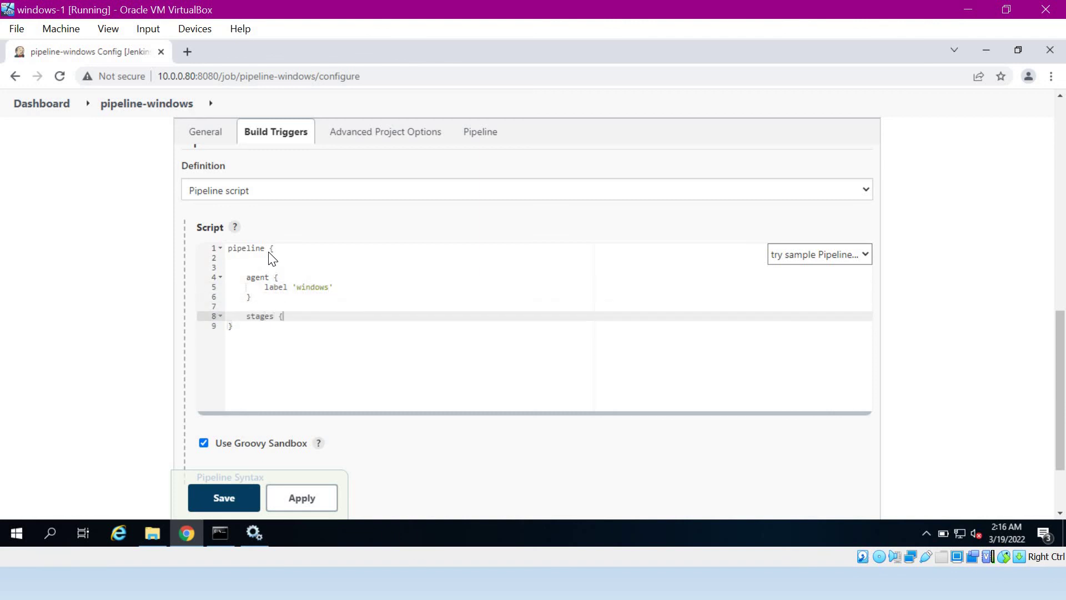
type(" {")
key("Return")
key("Return")
type("stat")
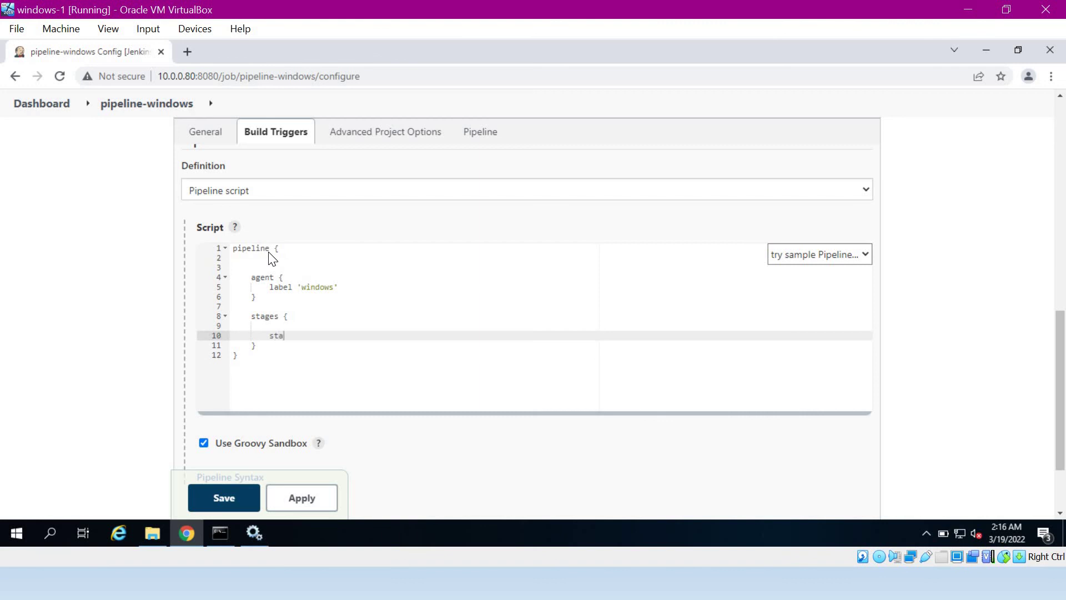
key("BackSpace")
type("ge('testing') {")
key("Return")
key("Return")
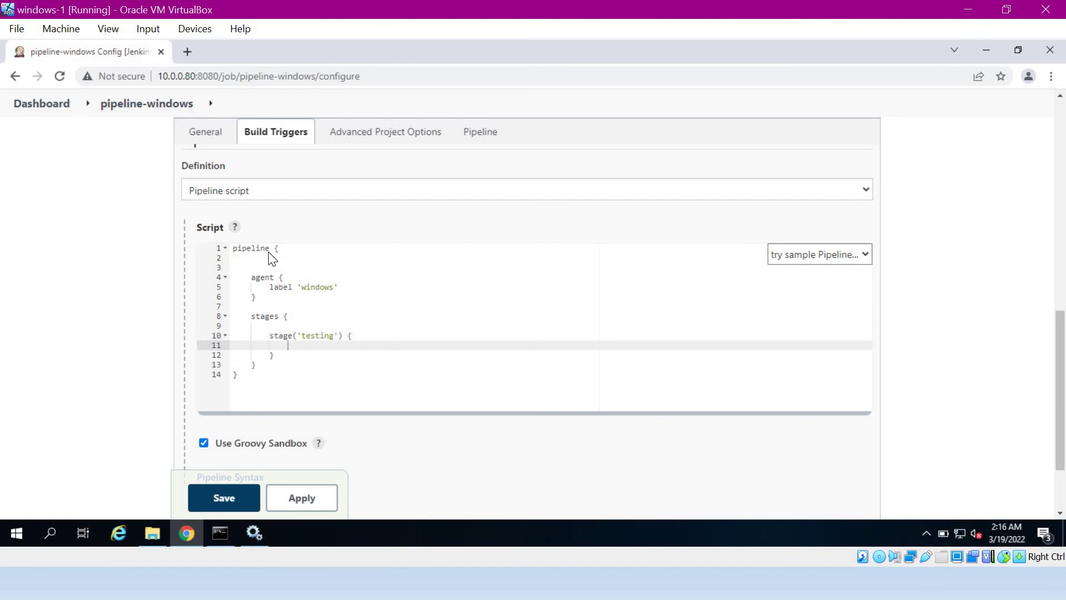
type("stepd")
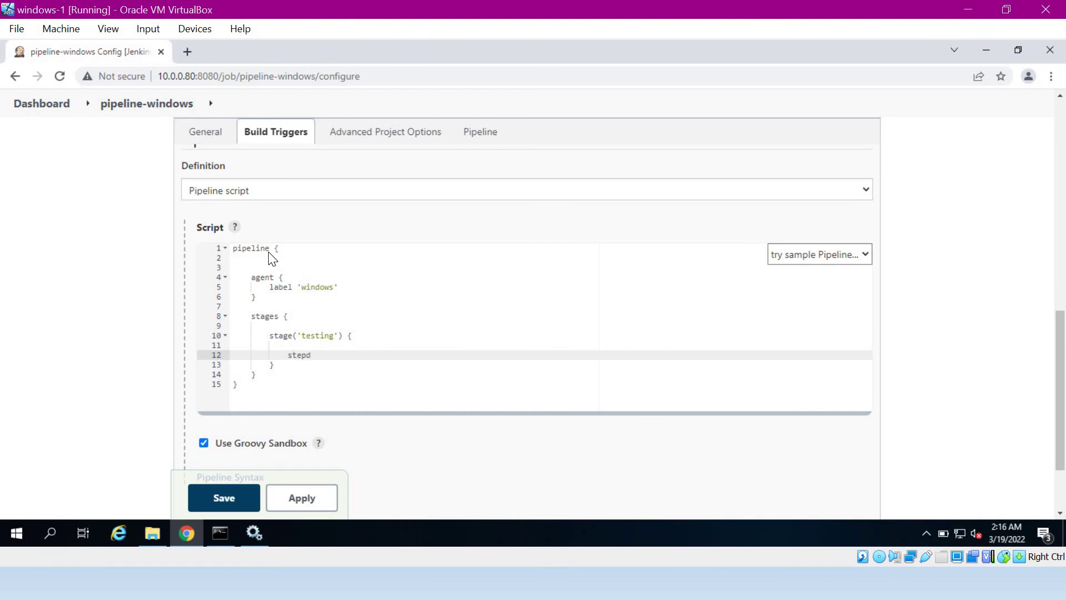
key("BackSpace")
type("s {")
key("Return")
key("Return")
type("bat")
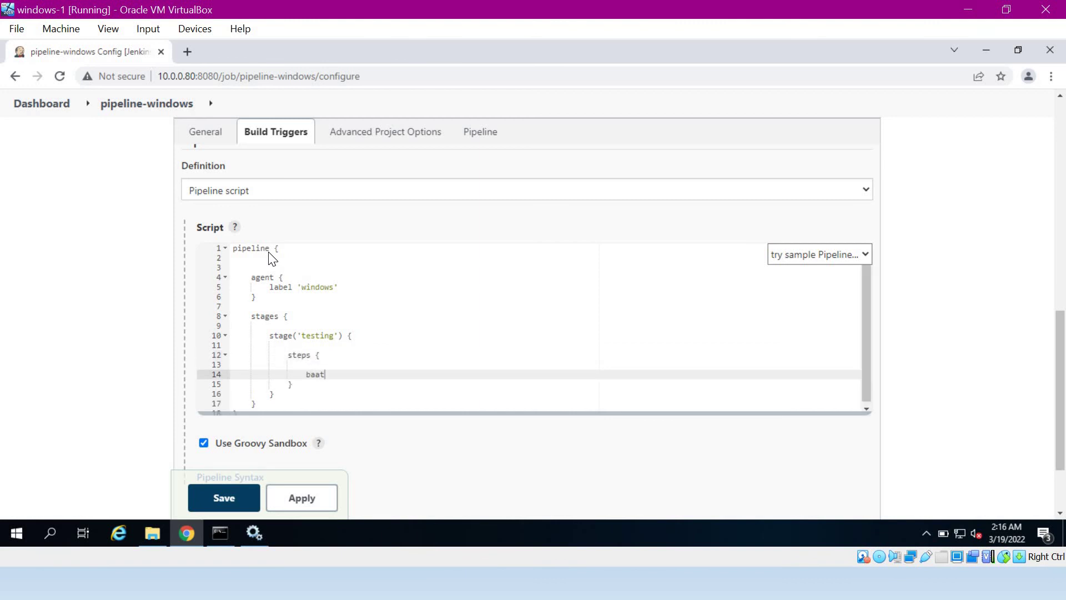
key("BackSpace")
type("'echo %PATH%")
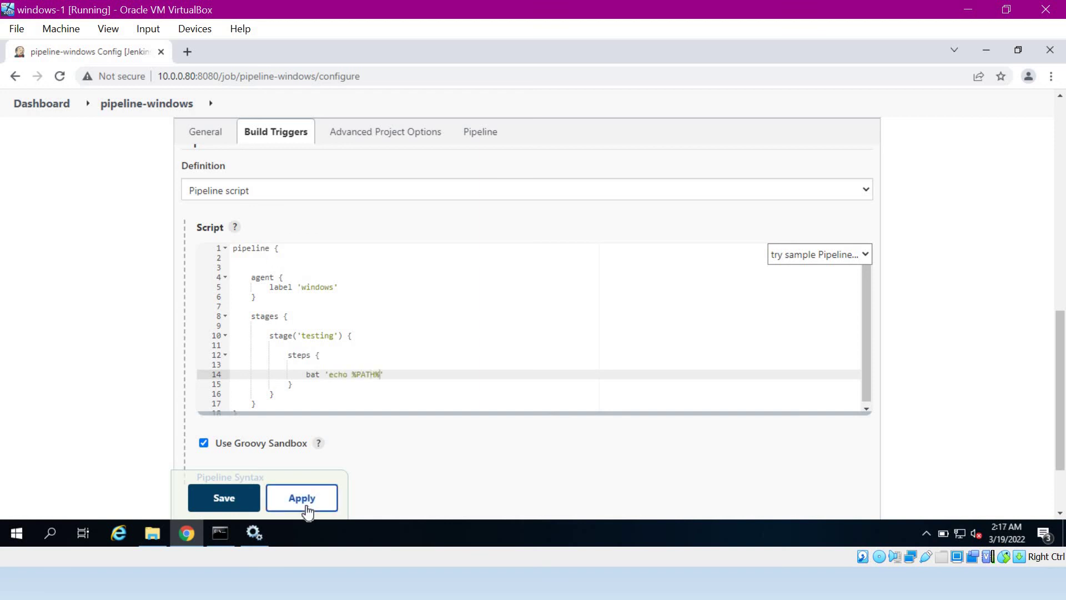
- Apply and save pipeline-windows, build it, and open build #1's Console Output
left_click(302, 506)
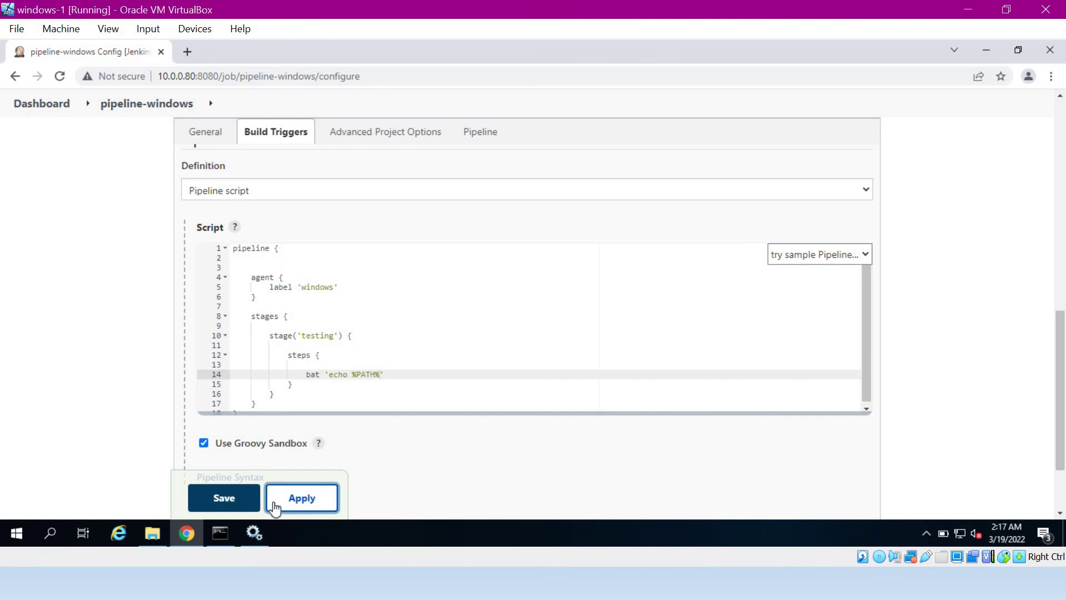
left_click(243, 499)
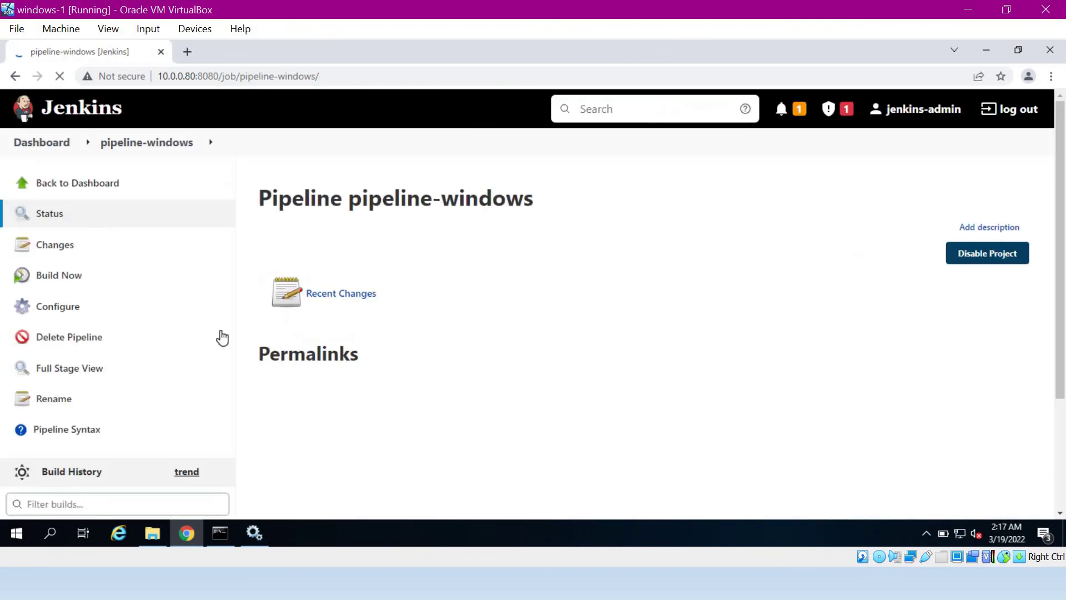
left_click(63, 275)
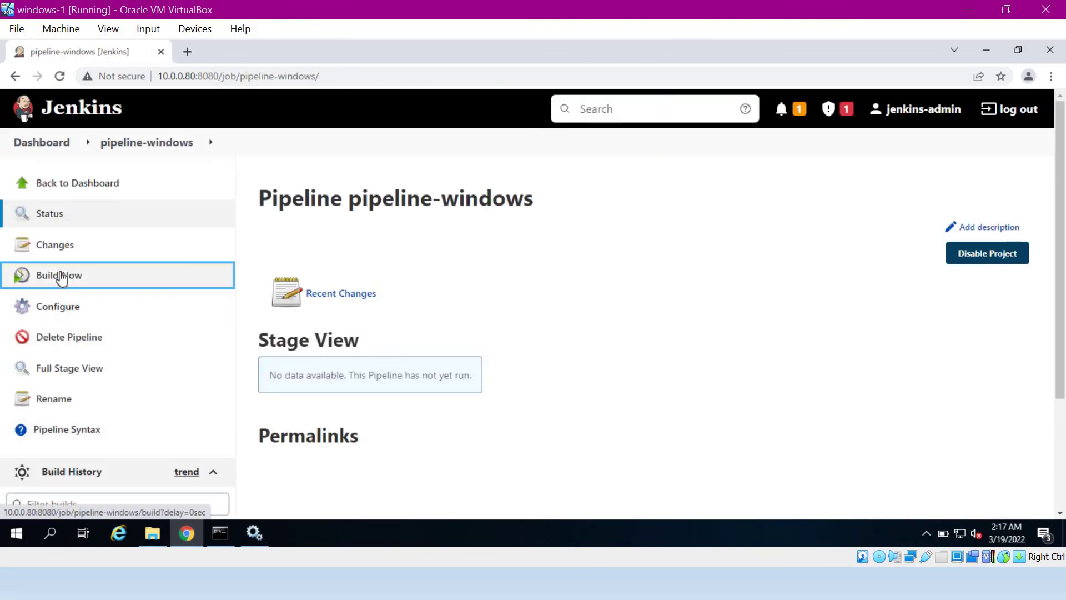
scroll(102, 439, "down", 3)
left_click(100, 421)
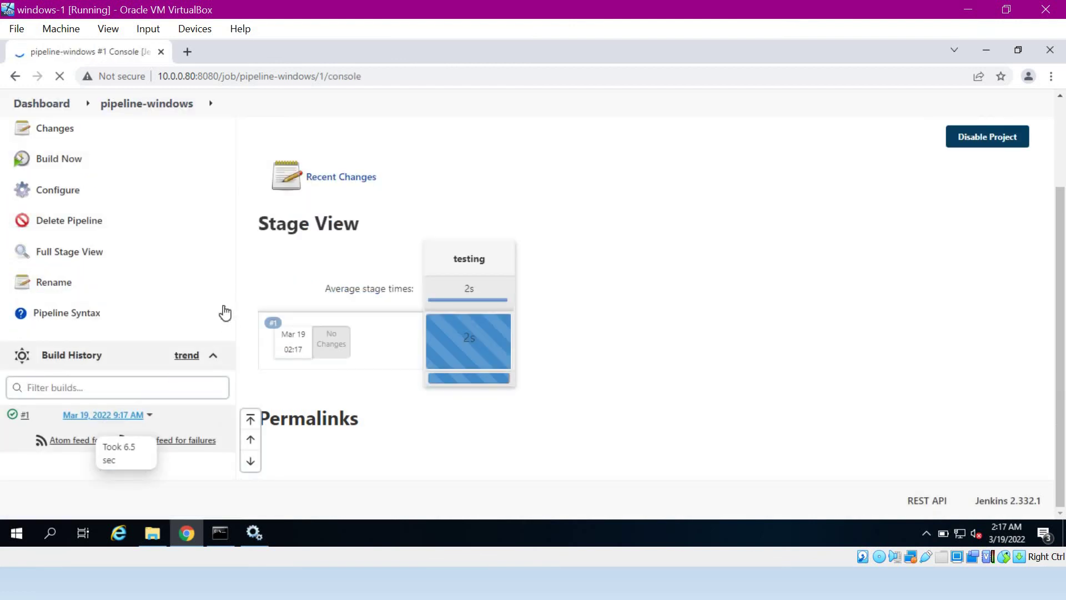